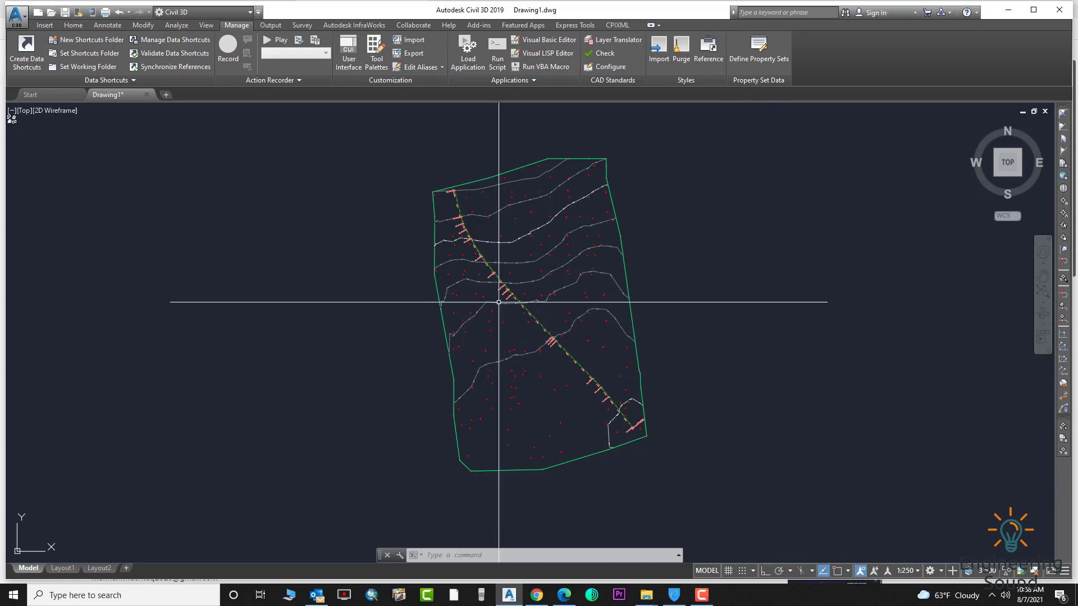
pyautogui.scroll(-2, 544, 310)
pyautogui.scroll(3, 553, 318)
pyautogui.scroll(-2, 525, 318)
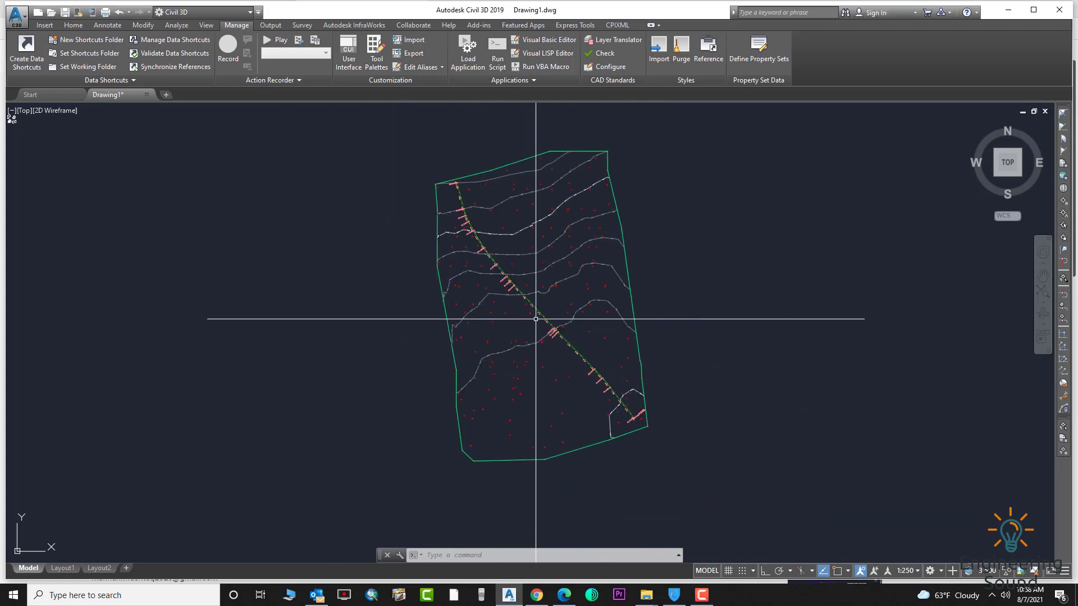
pyautogui.scroll(1, 566, 204)
pyautogui.scroll(1, 566, 204)
pyautogui.scroll(-2, 578, 241)
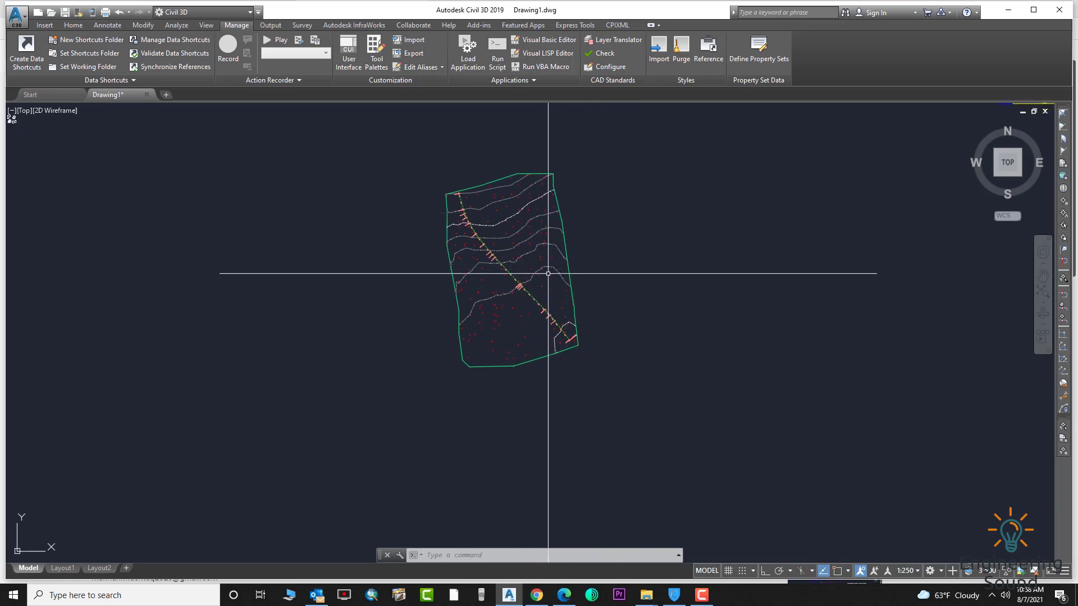
pyautogui.scroll(4, 489, 247)
pyautogui.scroll(2, 534, 250)
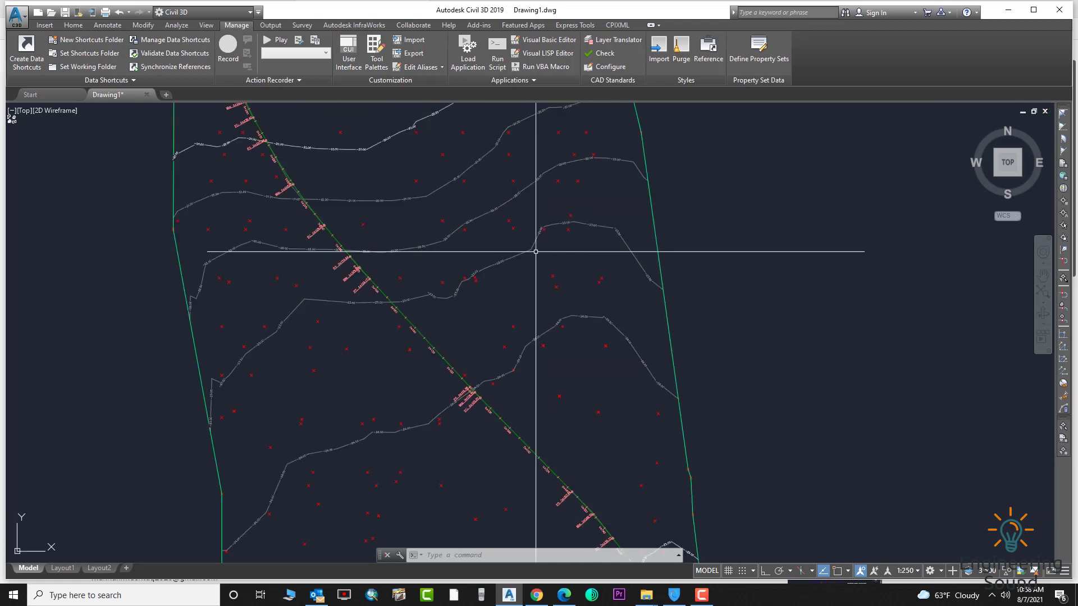
pyautogui.scroll(-2, 536, 251)
pyautogui.scroll(-2, 536, 251)
pyautogui.scroll(1, 553, 261)
pyautogui.scroll(3, 557, 265)
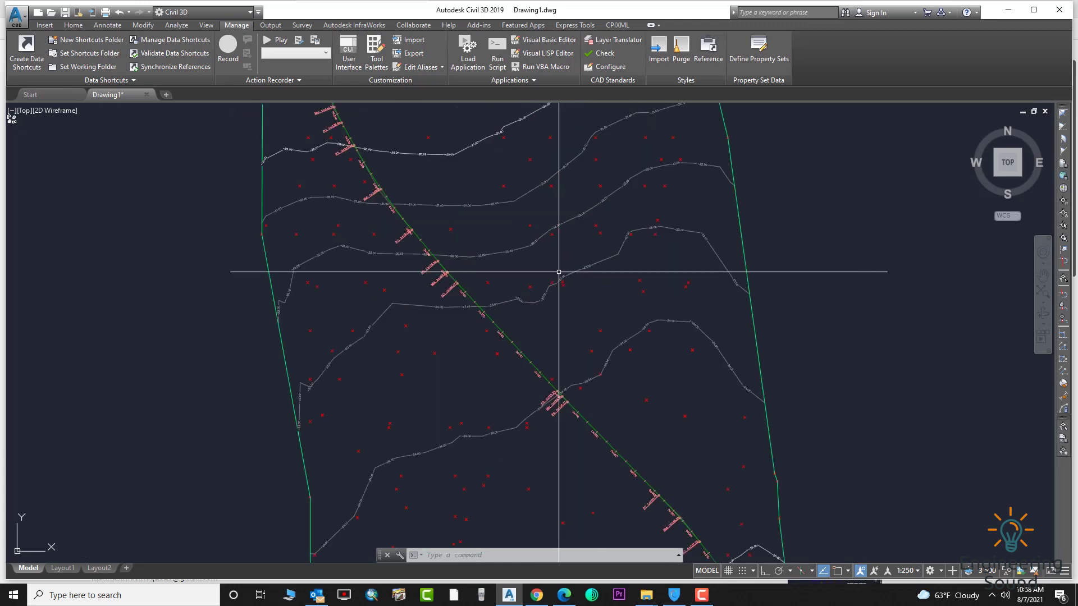
pyautogui.scroll(-2, 559, 272)
# - Edit the NGL surface style to use 0.5 m minor and 2.5 m major contour intervals
pyautogui.click(559, 273)
pyautogui.rightClick(569, 275)
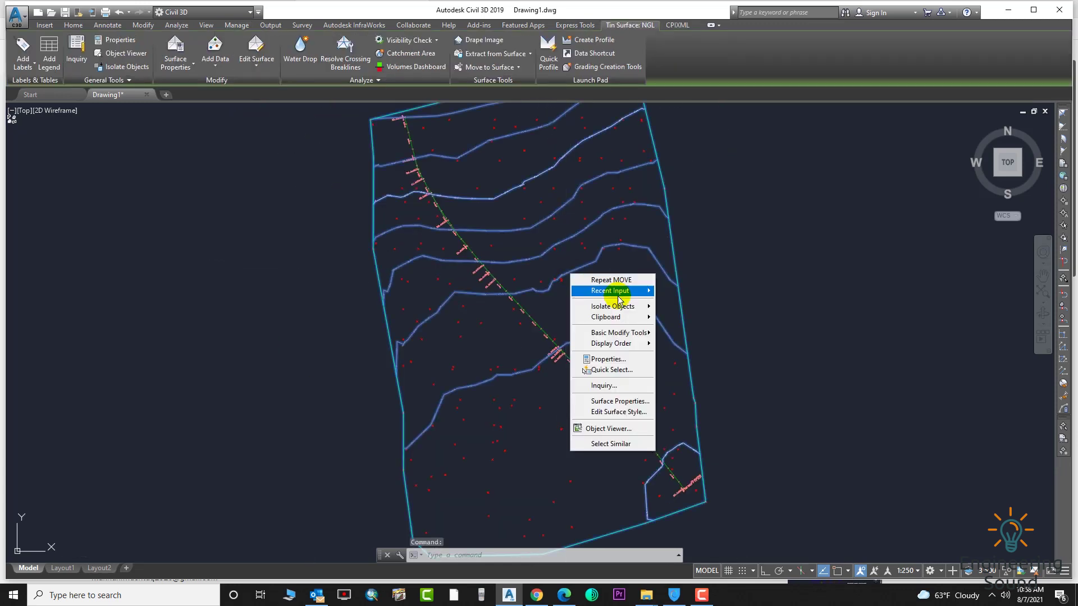
pyautogui.click(636, 412)
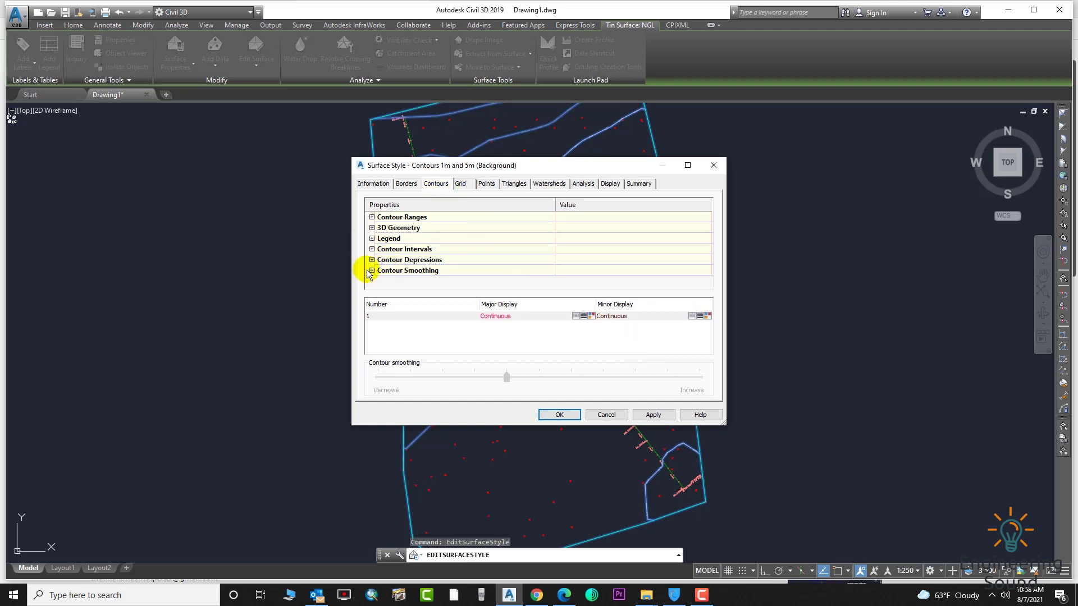
pyautogui.click(372, 259)
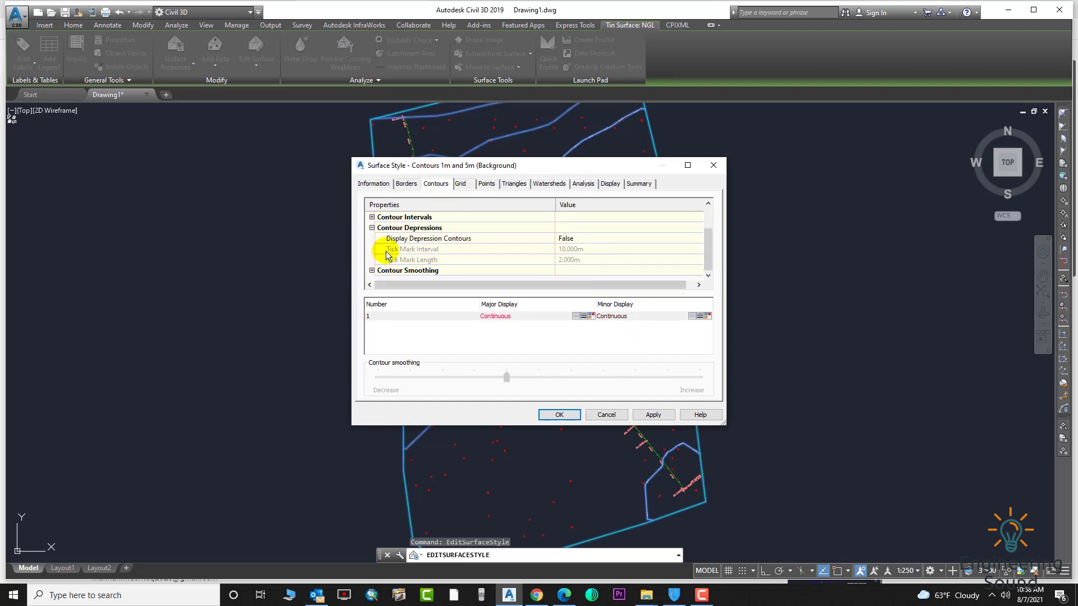
pyautogui.click(371, 228)
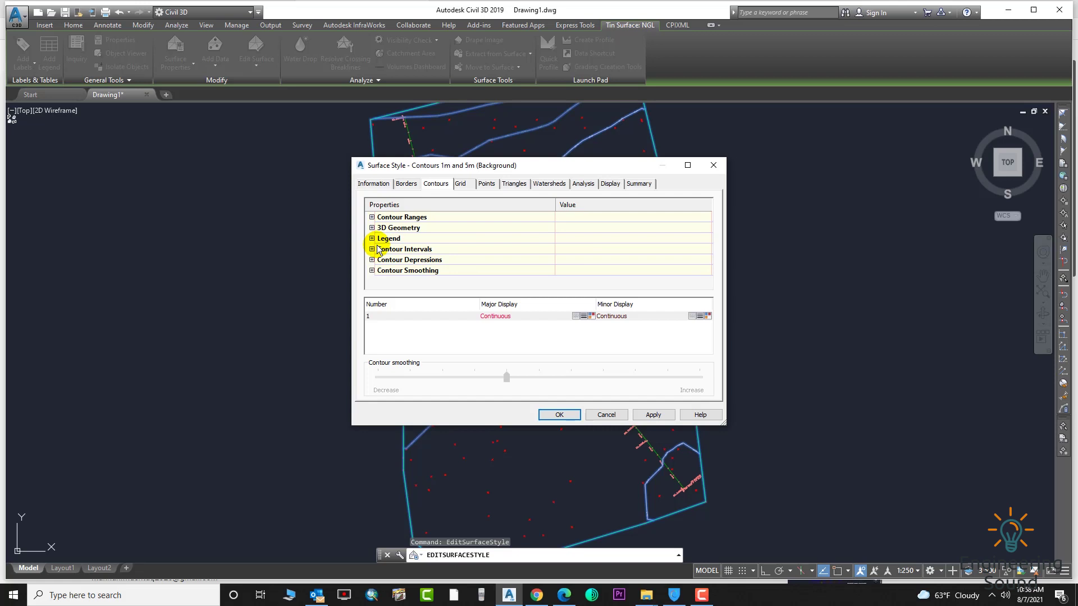
pyautogui.click(371, 250)
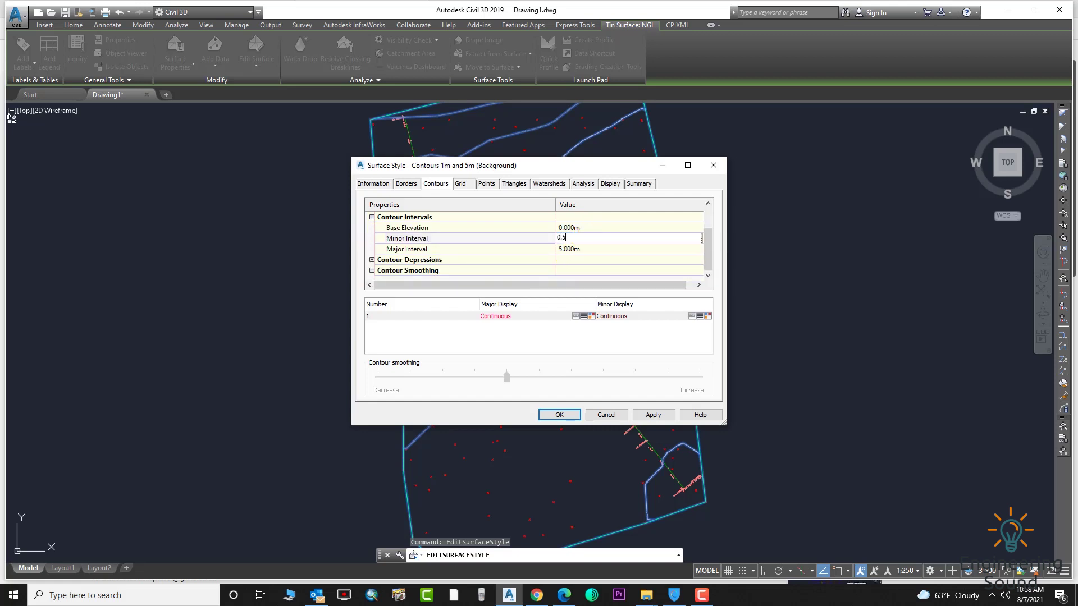
pyautogui.click(581, 249)
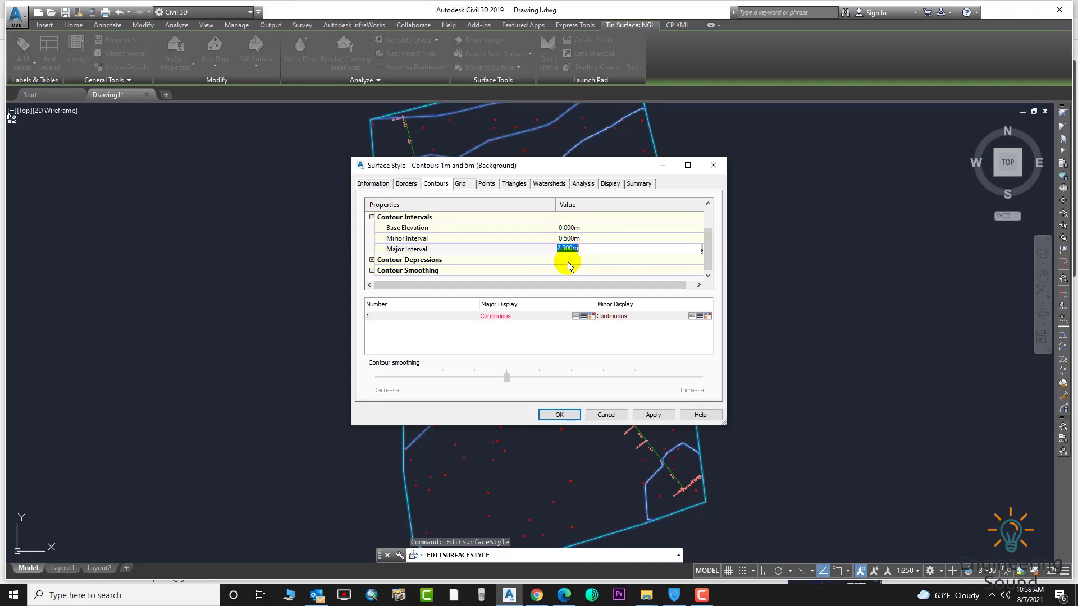
pyautogui.click(655, 416)
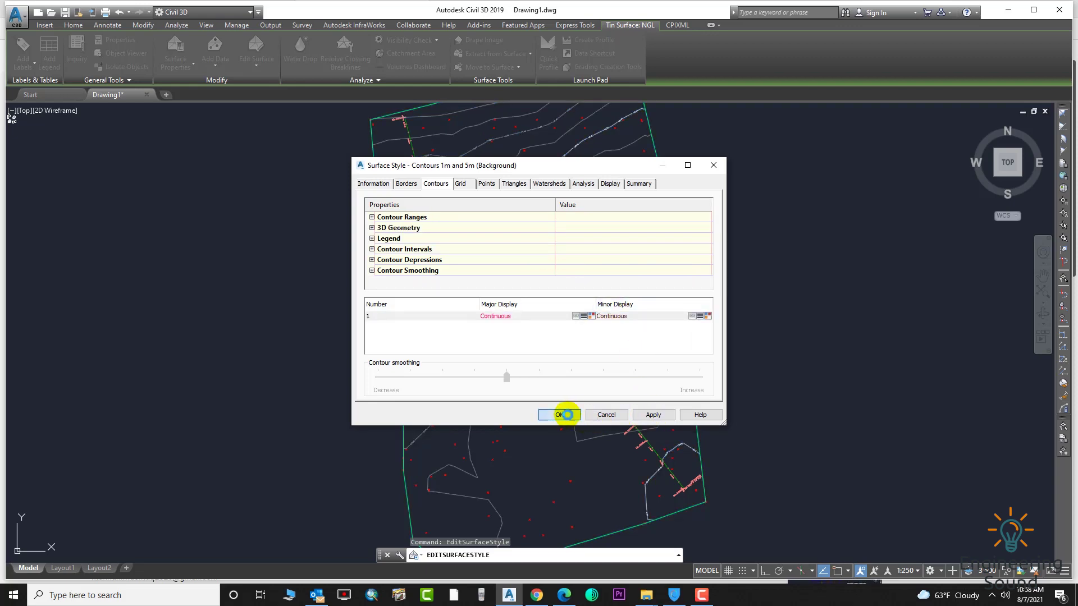
pyautogui.click(565, 414)
pyautogui.scroll(3, 533, 228)
pyautogui.scroll(-5, 533, 251)
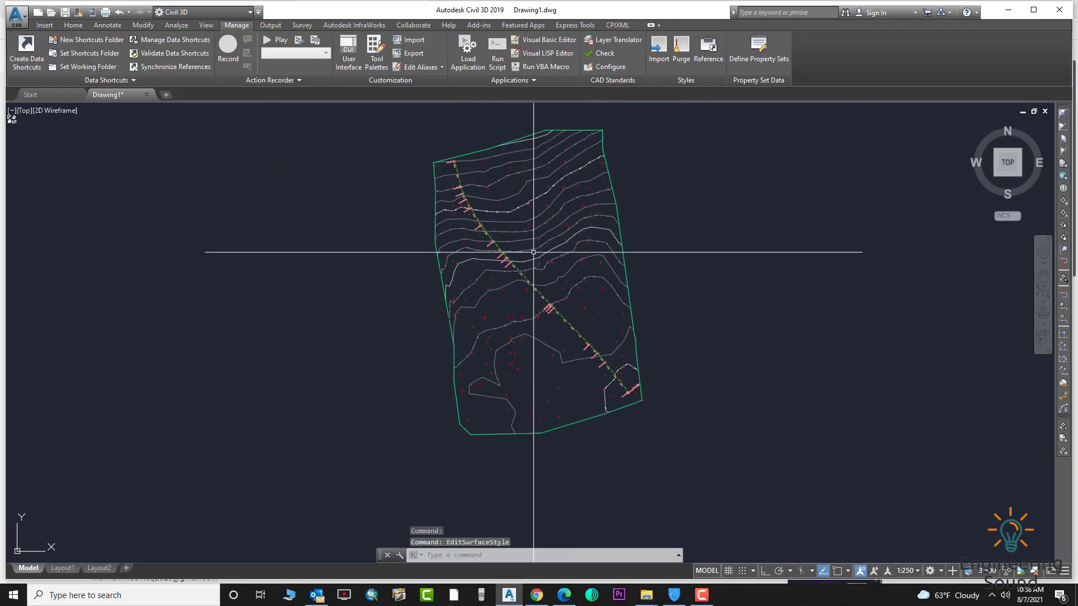
pyautogui.scroll(1, 556, 233)
pyautogui.scroll(2, 557, 233)
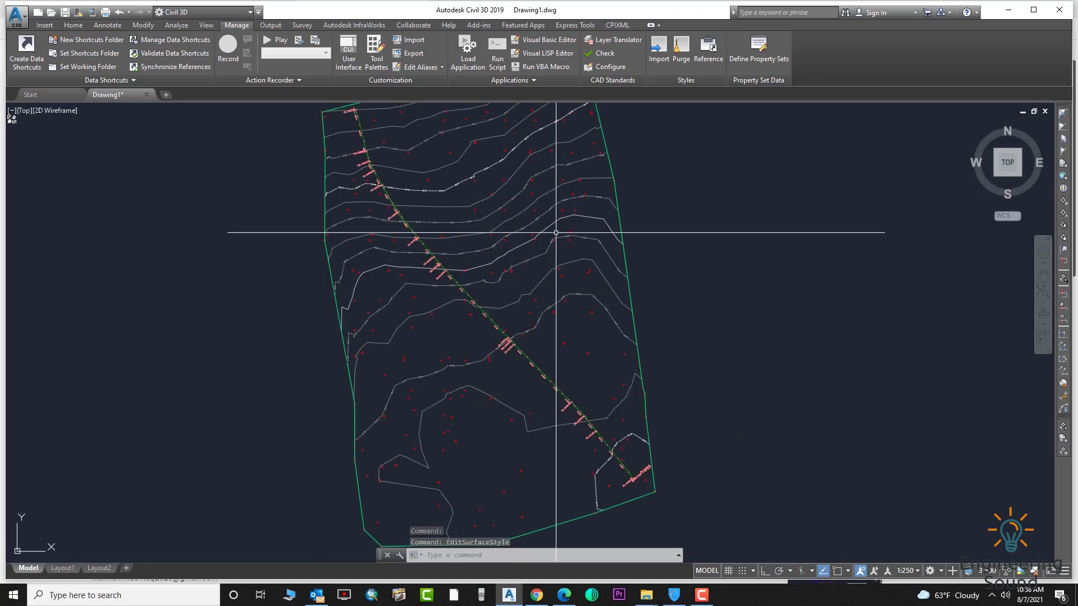
pyautogui.scroll(-2, 556, 233)
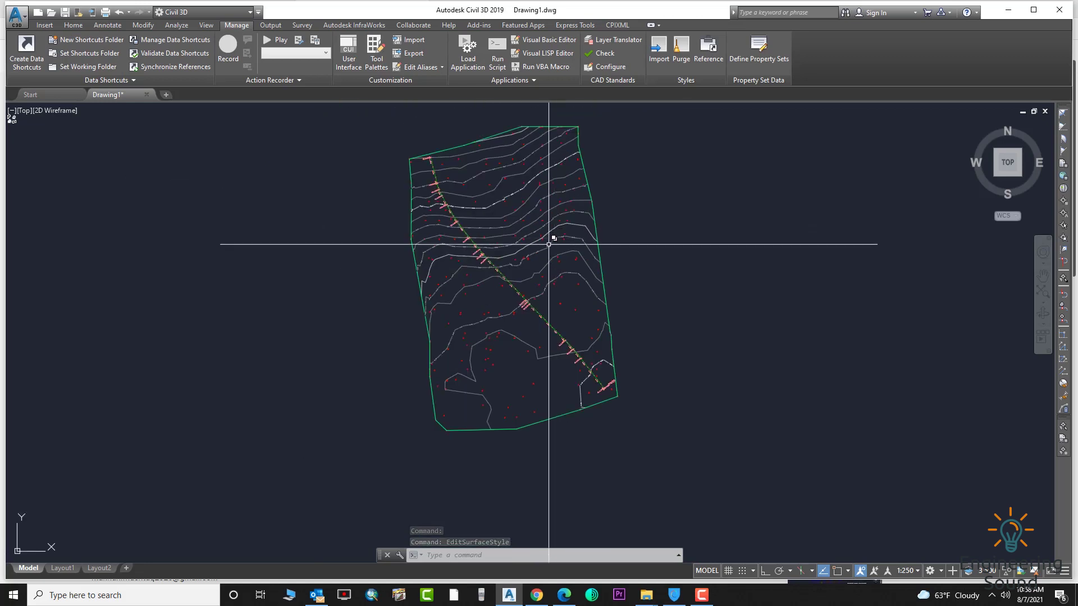
# - Pan to the NGL surface, pick the TIN surface among overlapping objects, and show its shortcut menu
pyautogui.click(543, 293)
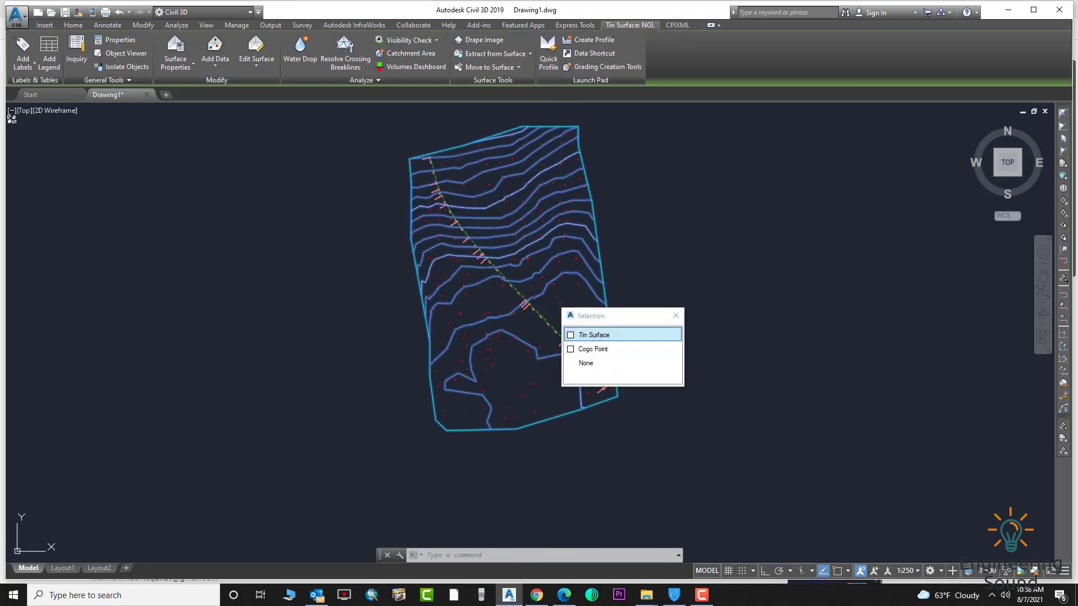
pyautogui.click(680, 317)
pyautogui.moveTo(662, 289); pyautogui.dragTo(847, 292, button='middle')
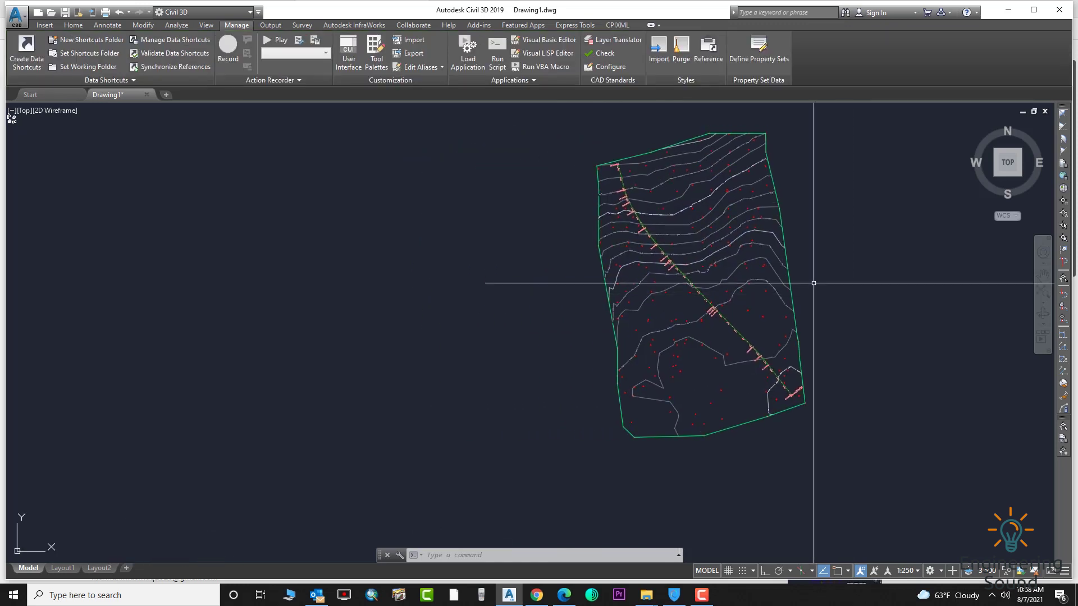
pyautogui.click(728, 260)
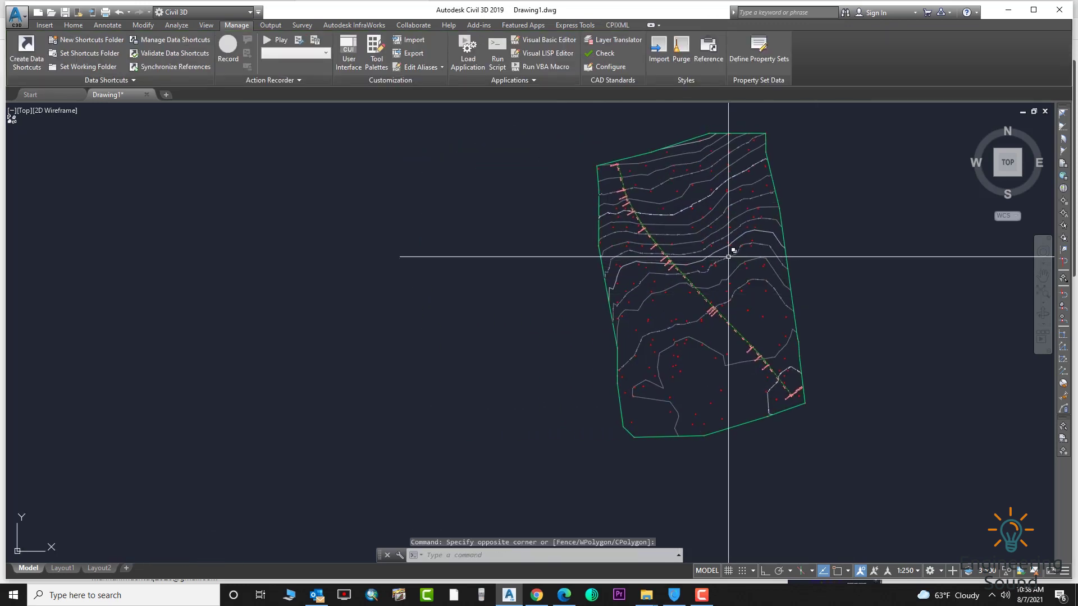
pyautogui.click(728, 257)
pyautogui.rightClick(676, 260)
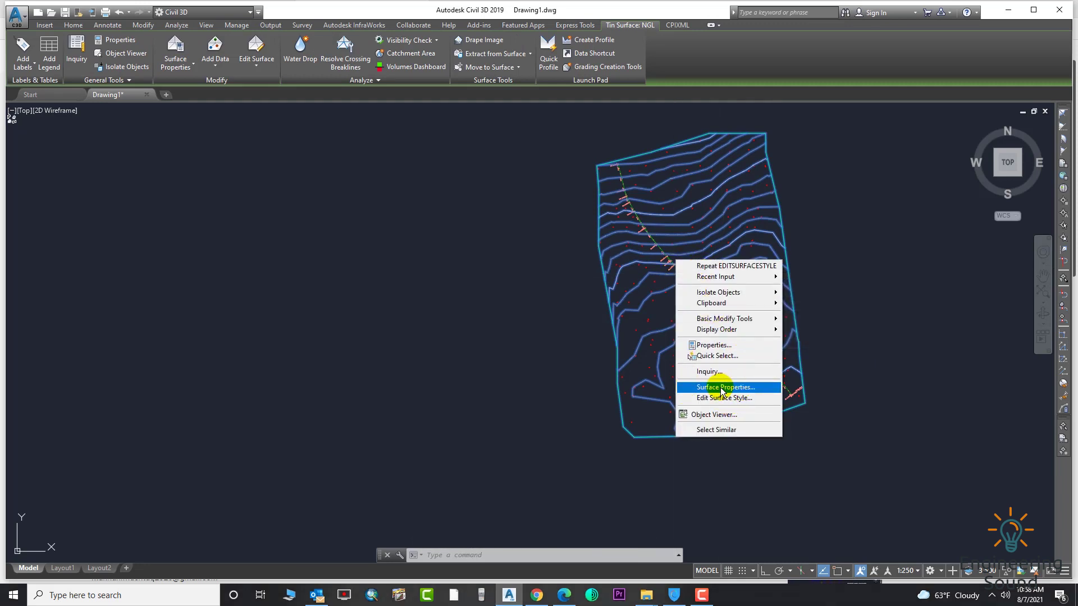
# - Open the NGL surface's properties, move the window aside, and review its Definition and Information settings
pyautogui.click(721, 388)
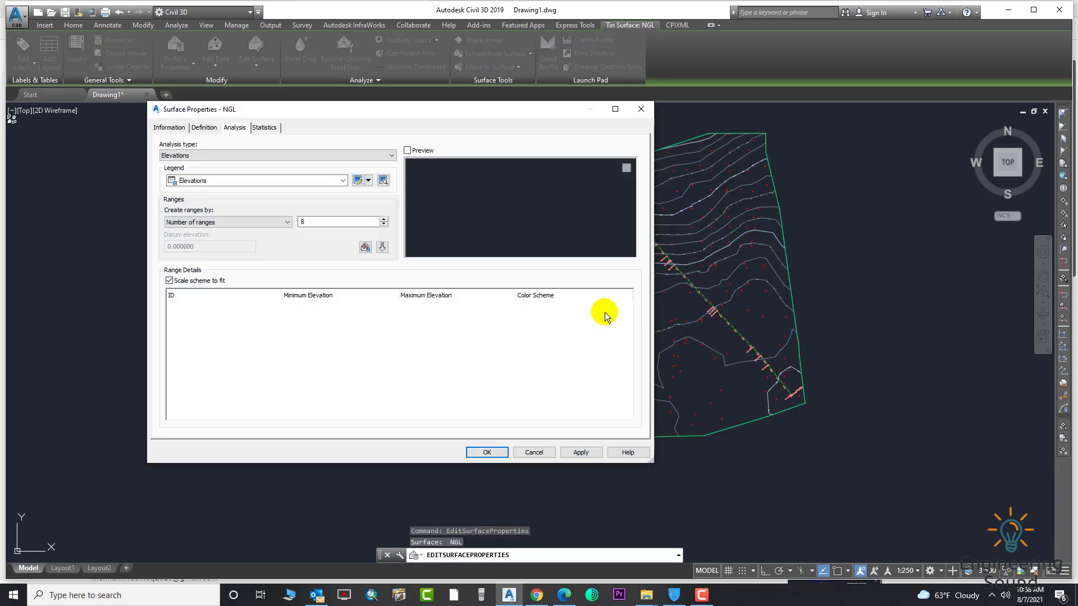
pyautogui.moveTo(468, 118); pyautogui.dragTo(333, 117)
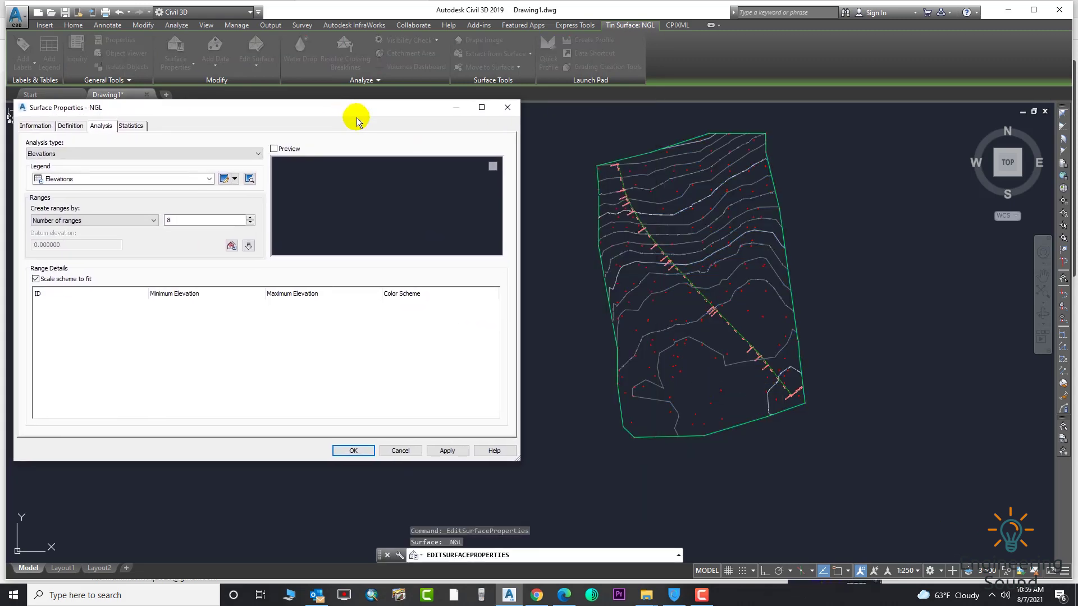
pyautogui.click(72, 125)
pyautogui.click(34, 125)
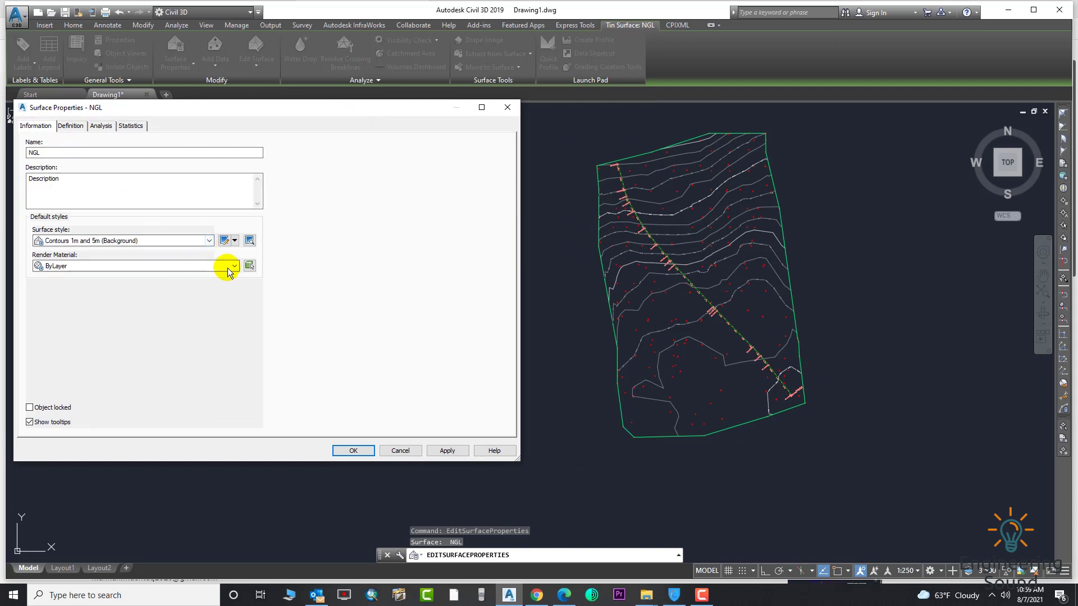
# - Preview the Border Only style, then the 1m and 5m background contours style
pyautogui.click(229, 269)
pyautogui.click(228, 269)
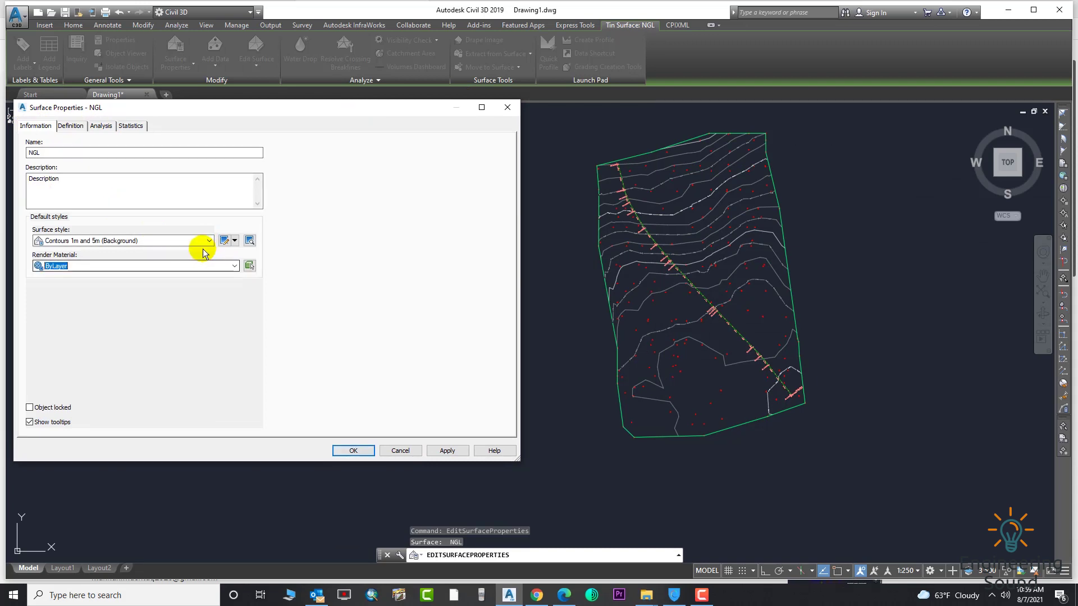
pyautogui.click(210, 241)
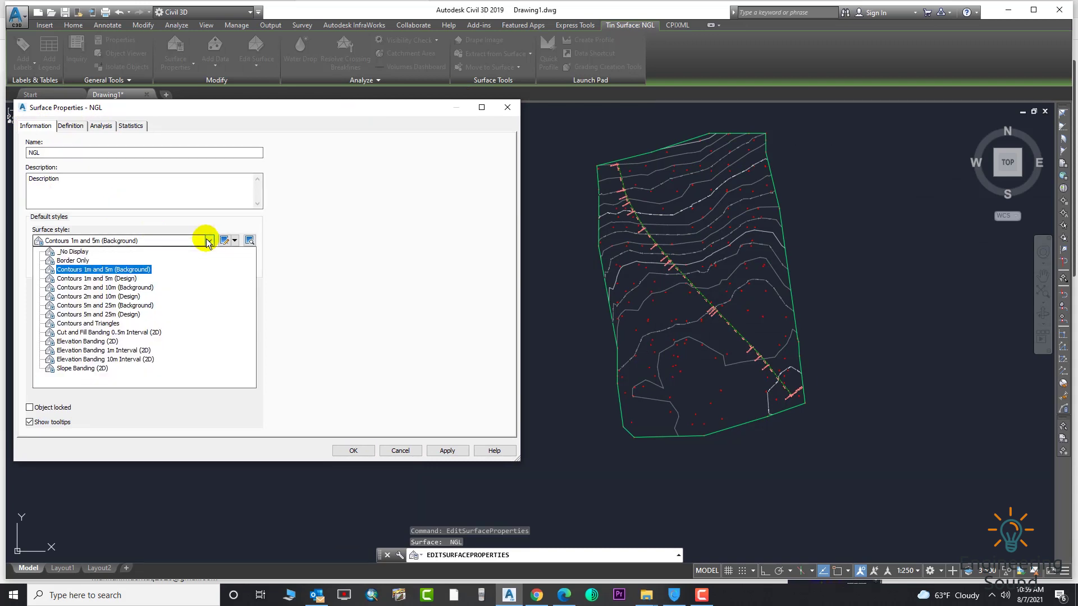
pyautogui.click(84, 263)
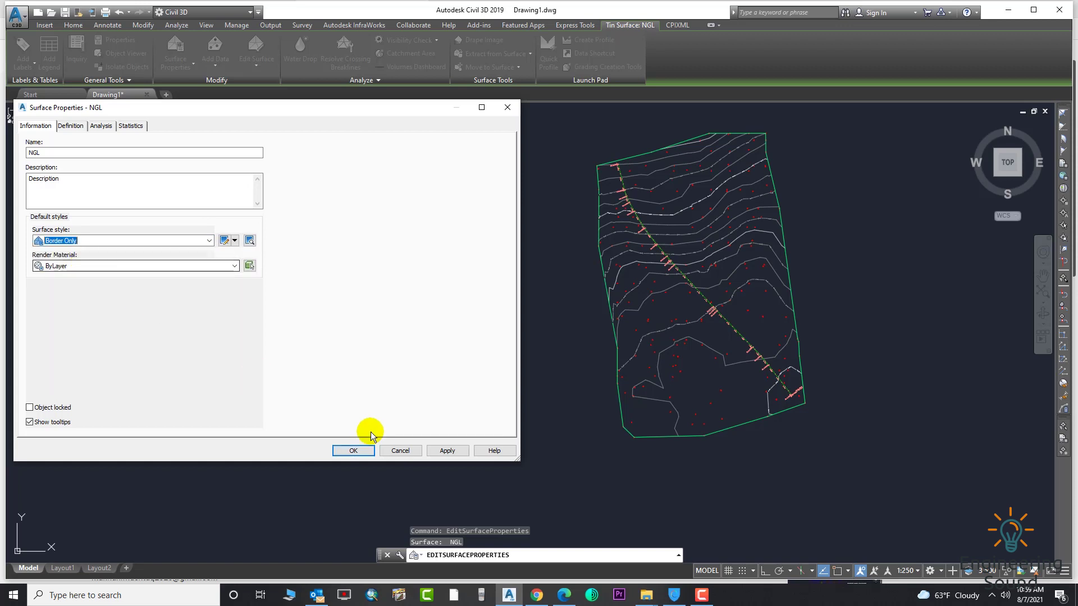
pyautogui.click(447, 450)
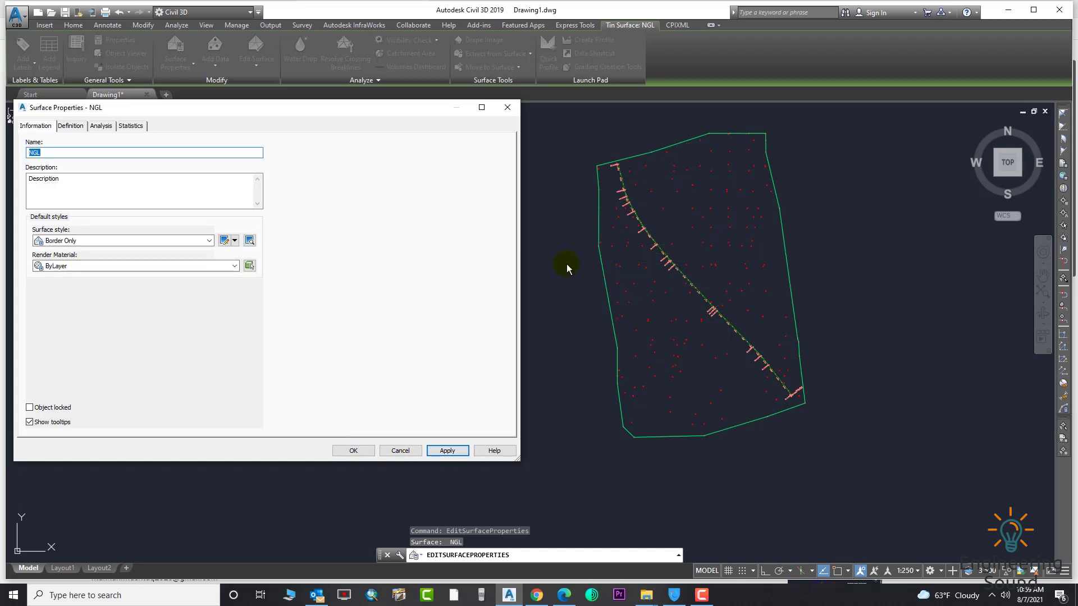
pyautogui.click(210, 241)
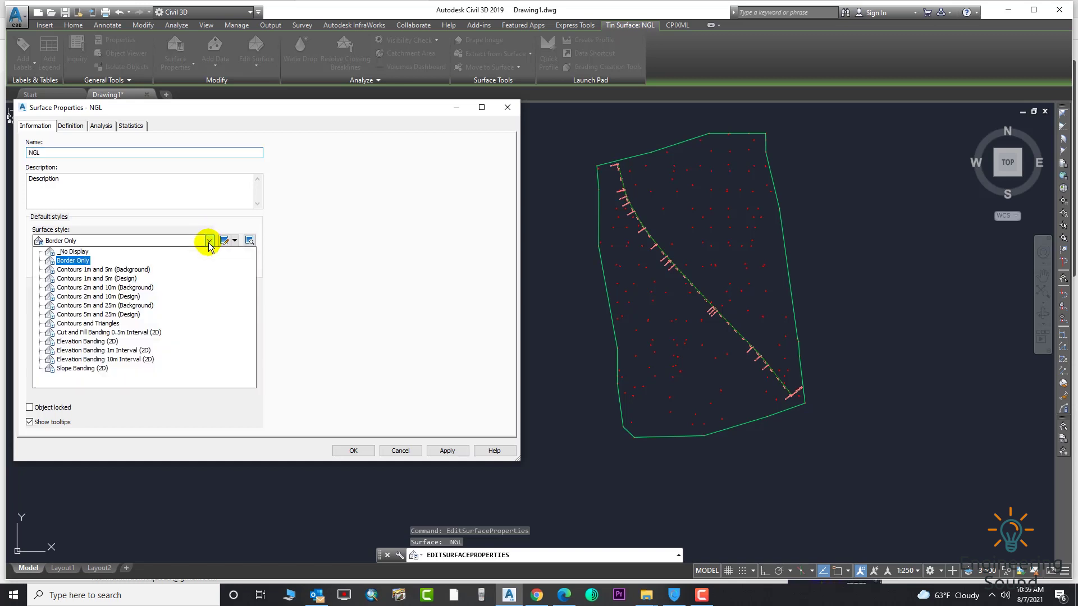
pyautogui.click(101, 269)
pyautogui.click(447, 451)
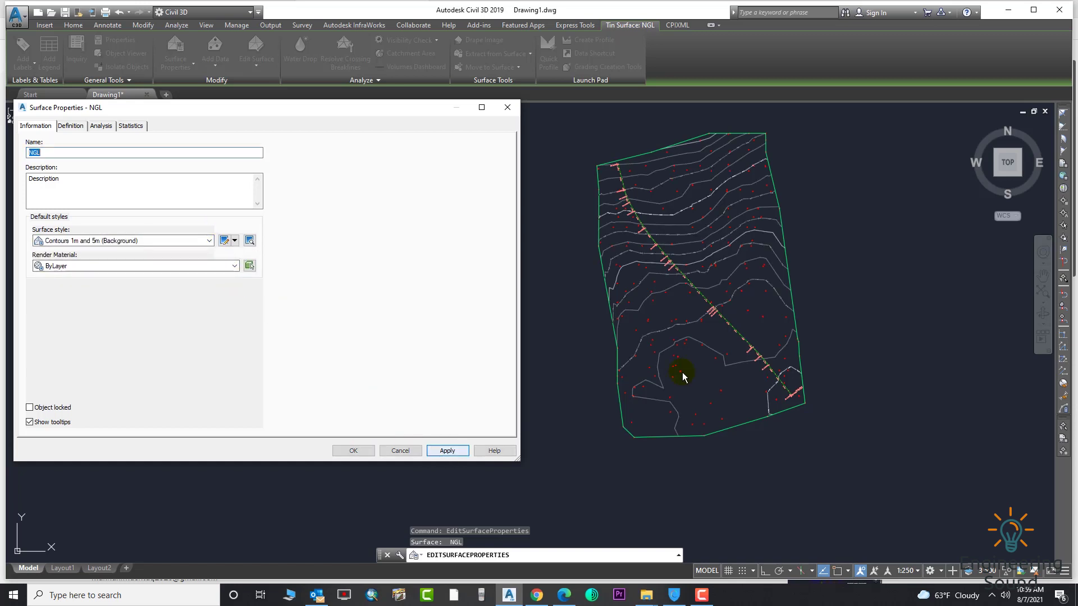
# - Preview the 2m/10m background, 2m/10m design, and 5m/25m background contour styles
pyautogui.click(208, 241)
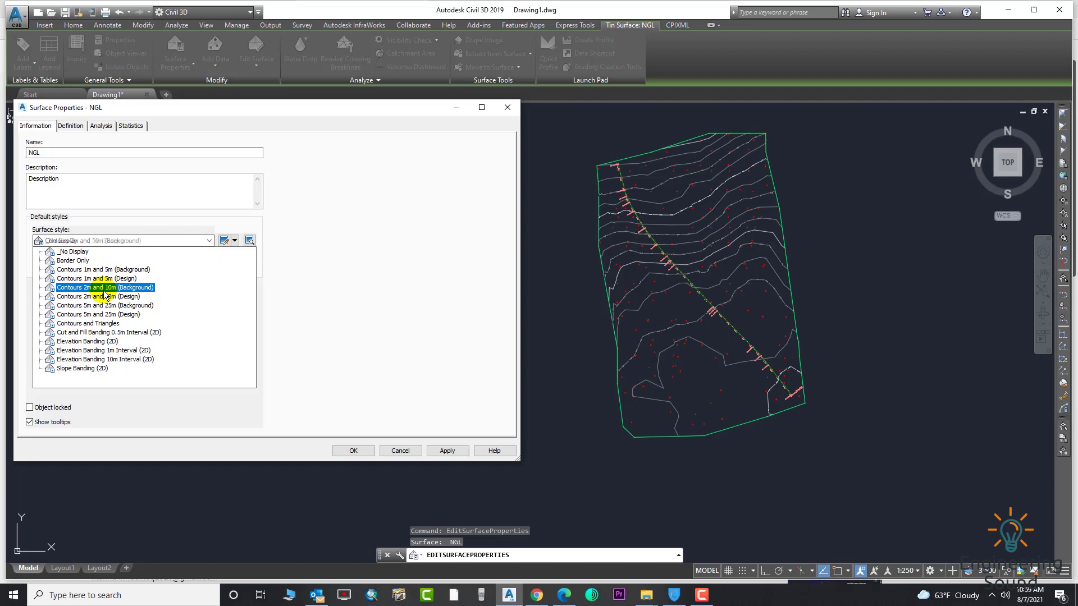
pyautogui.click(103, 291)
pyautogui.click(447, 451)
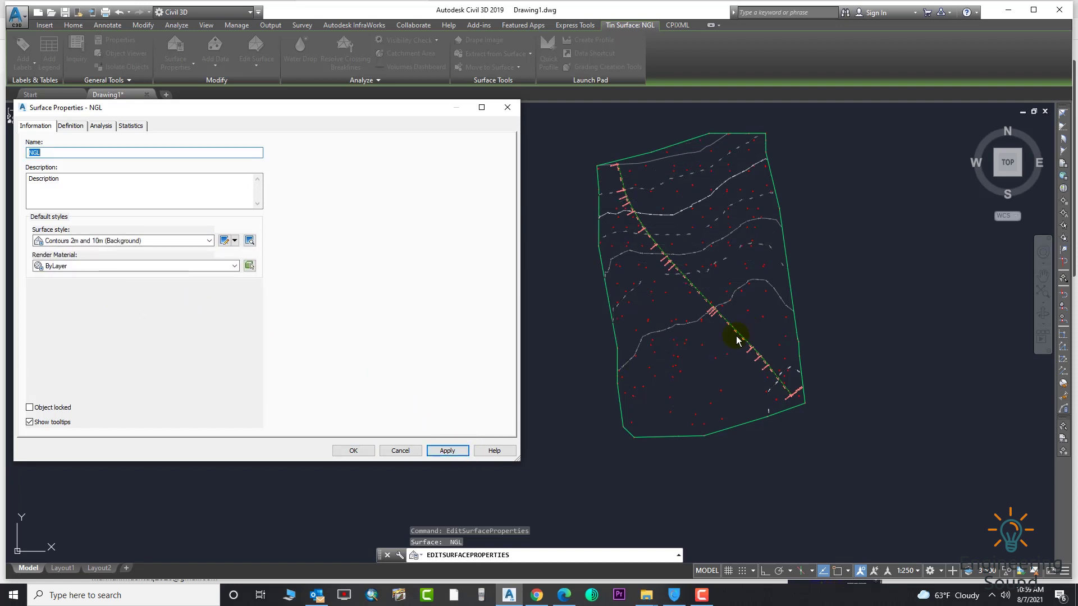
pyautogui.click(209, 241)
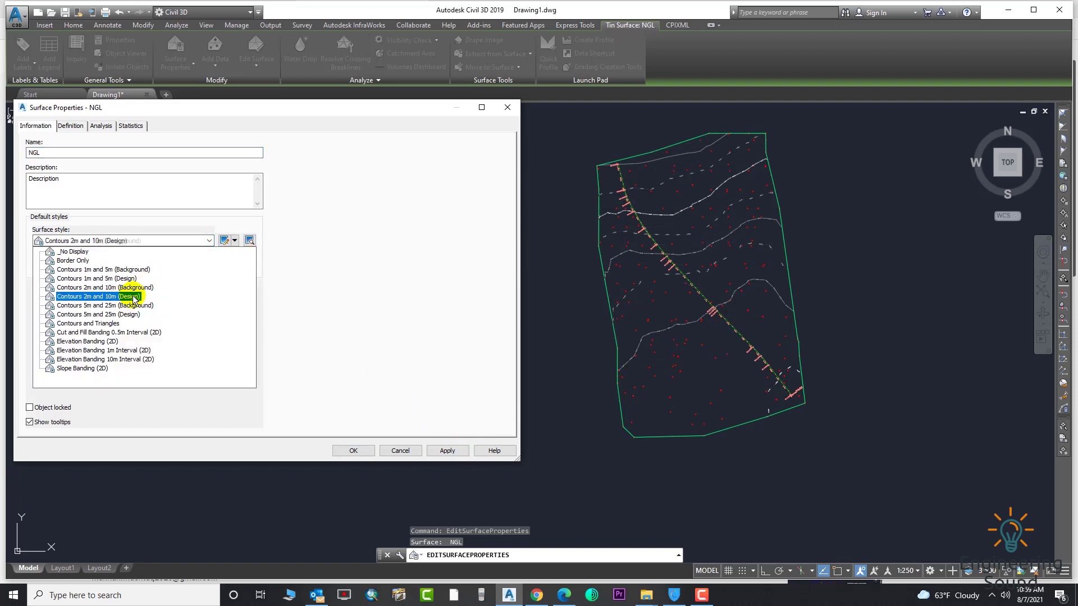
pyautogui.click(160, 302)
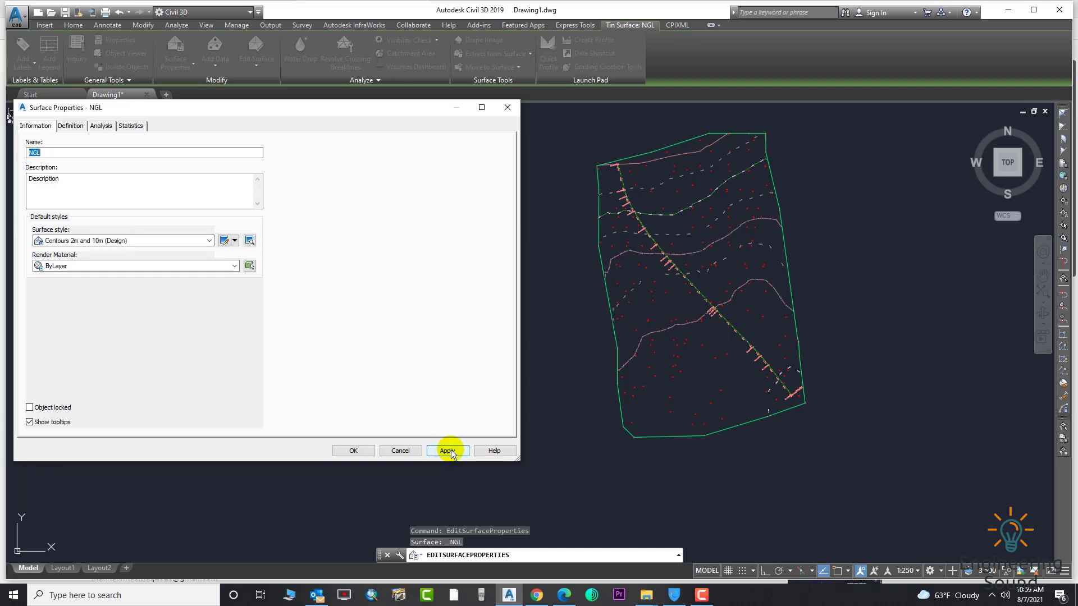
pyautogui.click(208, 241)
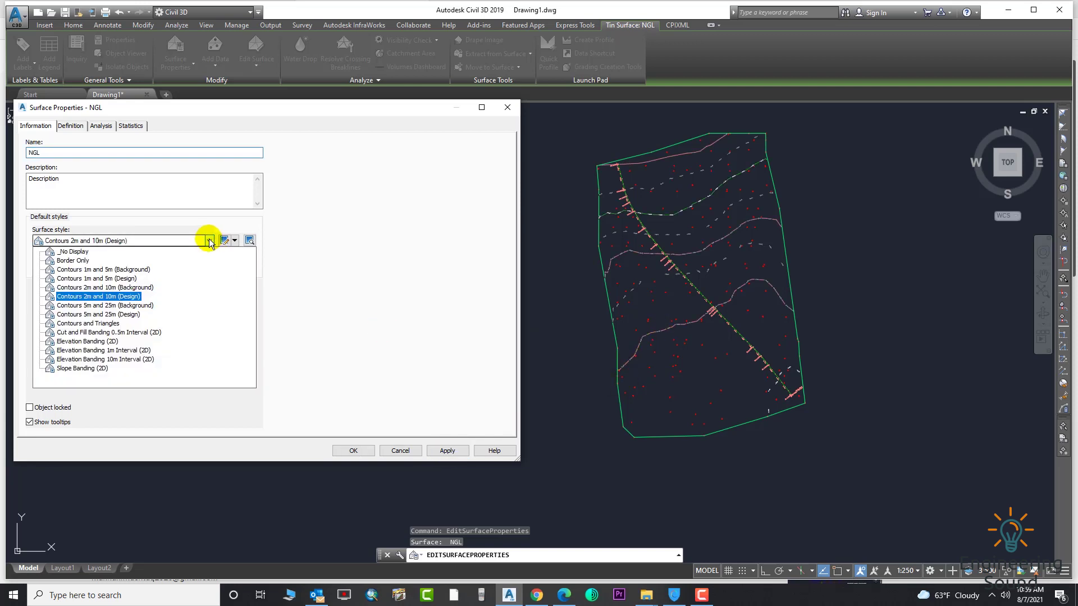
pyautogui.click(112, 308)
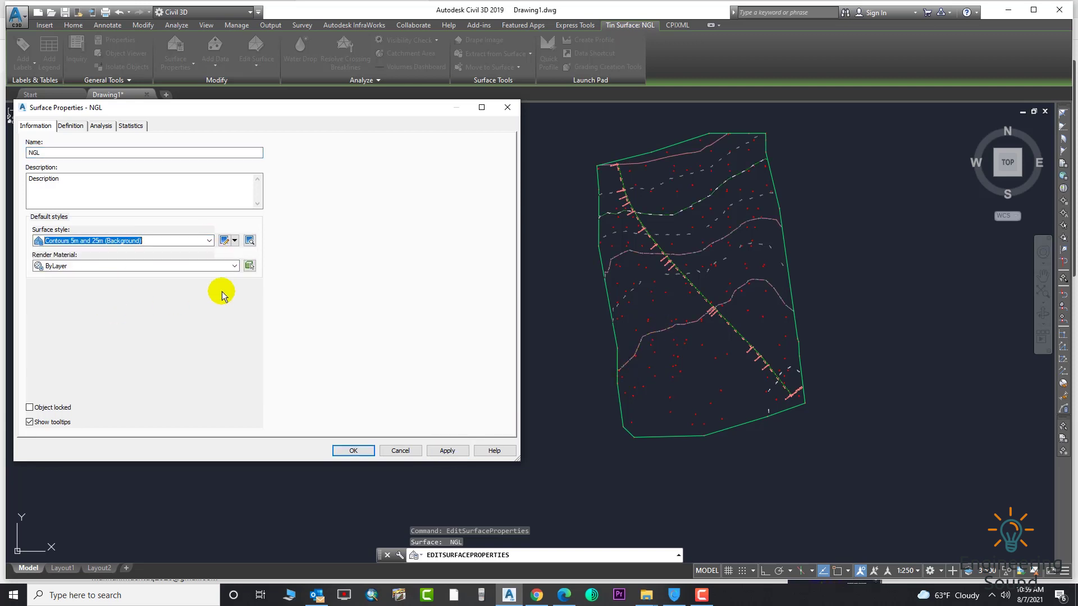
pyautogui.click(445, 450)
# - Preview the 5m/25m design contours style, then the contours and triangles style
pyautogui.click(202, 241)
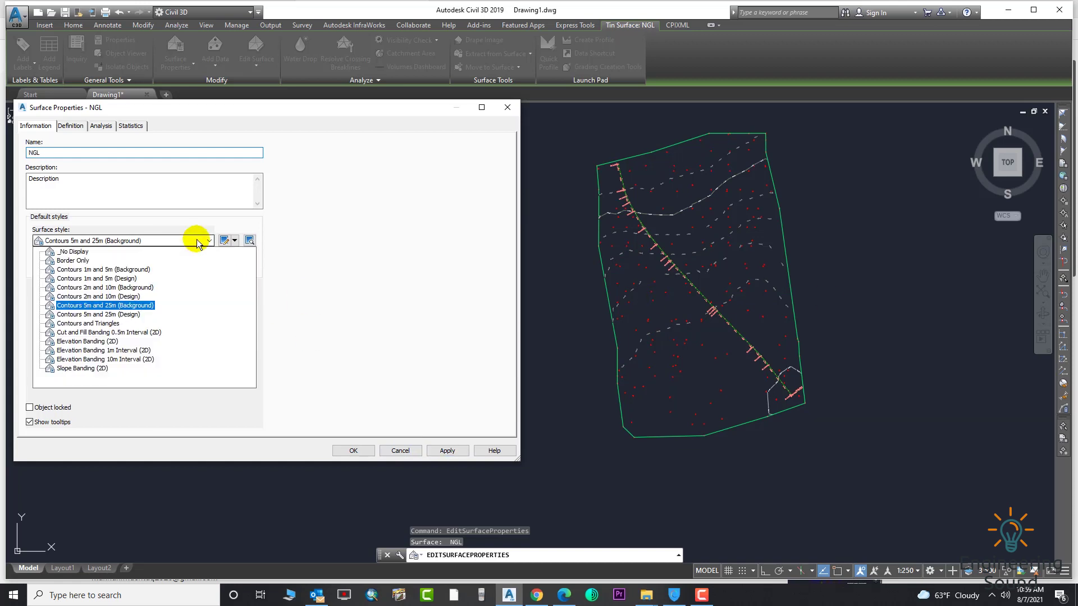
pyautogui.click(110, 308)
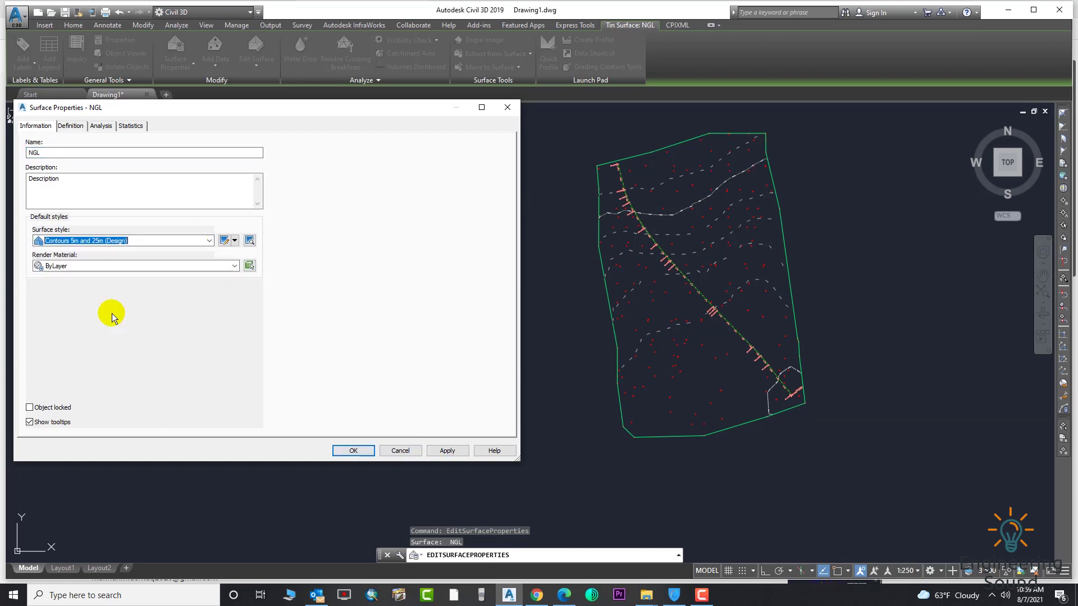
pyautogui.click(450, 452)
pyautogui.click(209, 241)
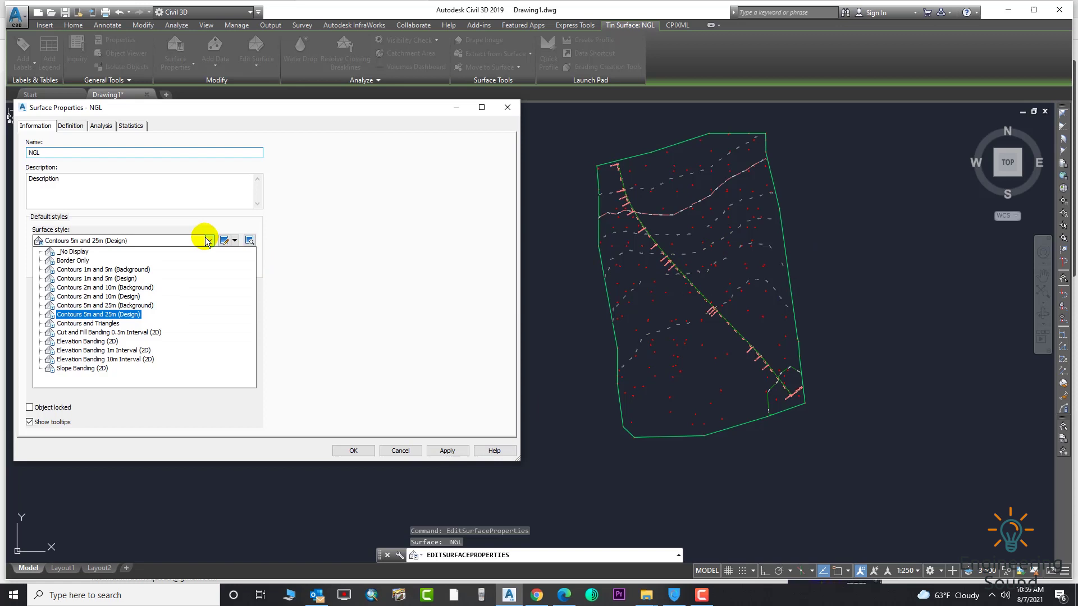
pyautogui.click(99, 324)
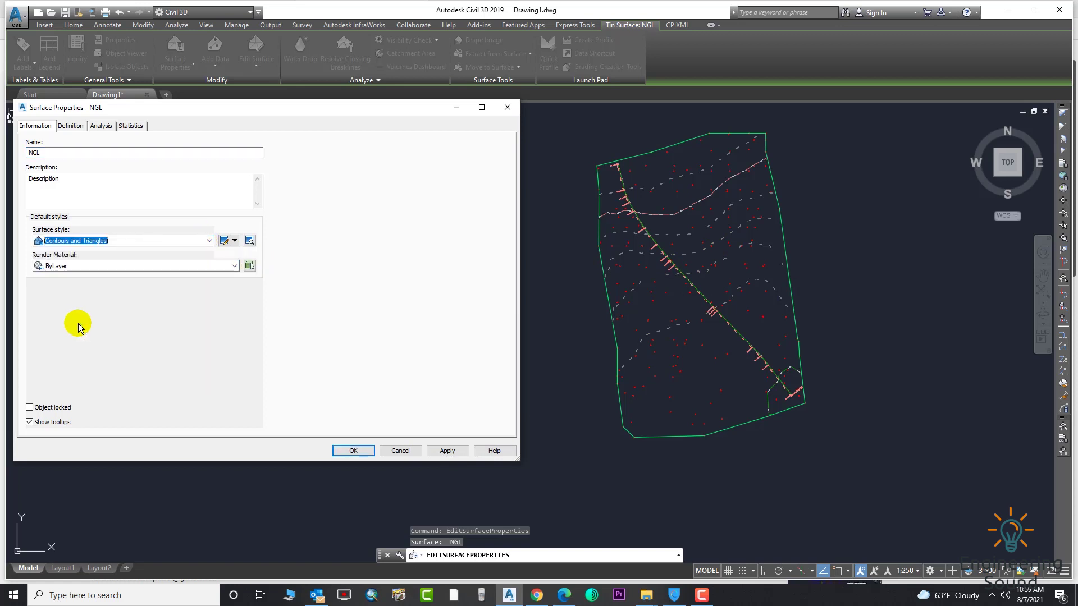
pyautogui.click(447, 452)
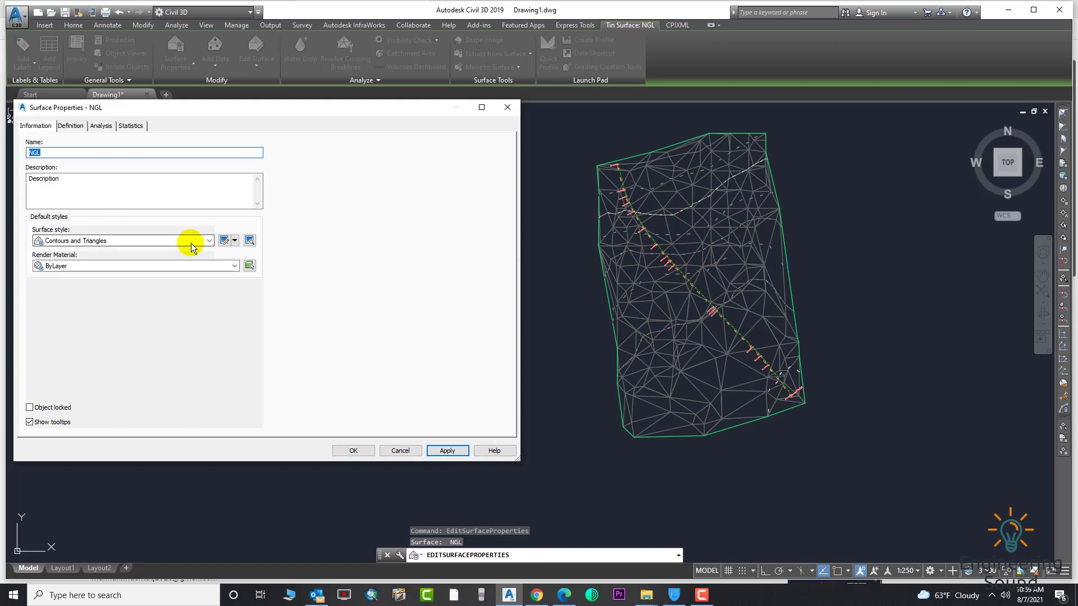
# - Preview cut and fill banding, then apply the Elevation Banding (2D) style
pyautogui.click(208, 242)
pyautogui.click(119, 333)
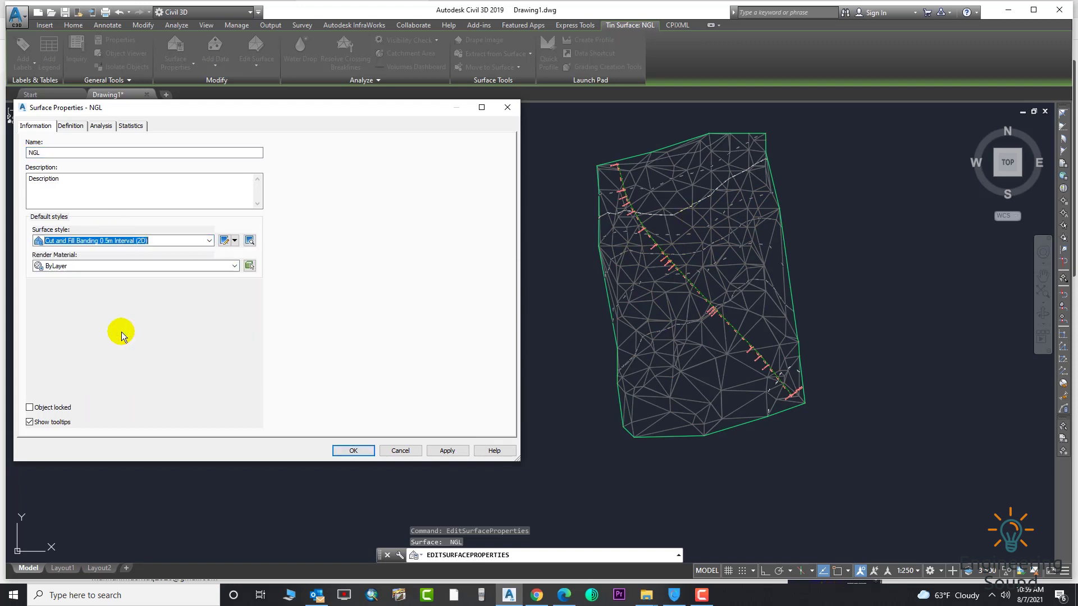
pyautogui.click(451, 453)
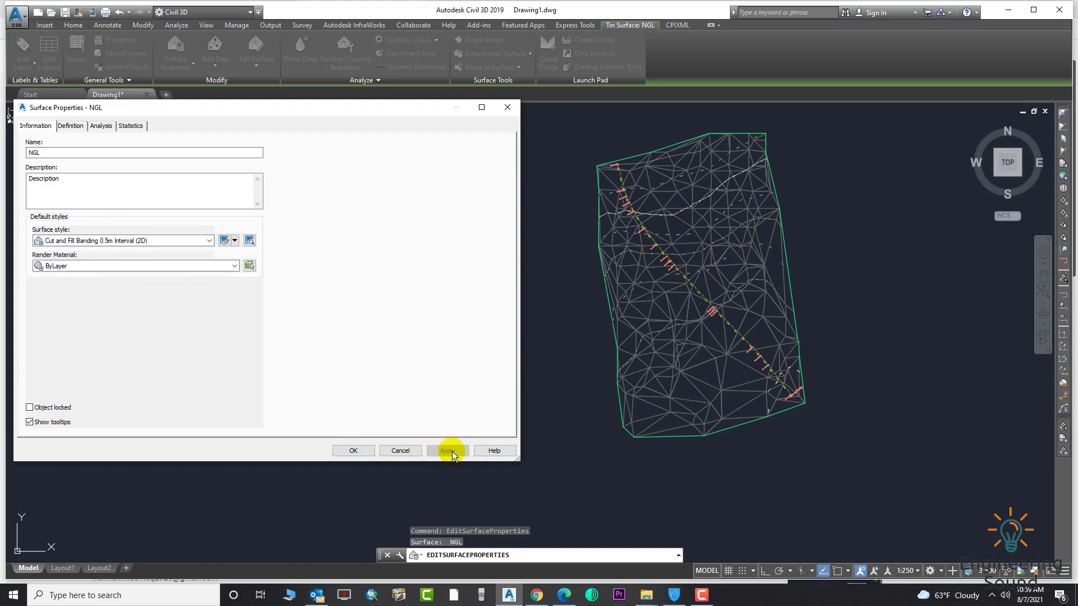
pyautogui.click(207, 241)
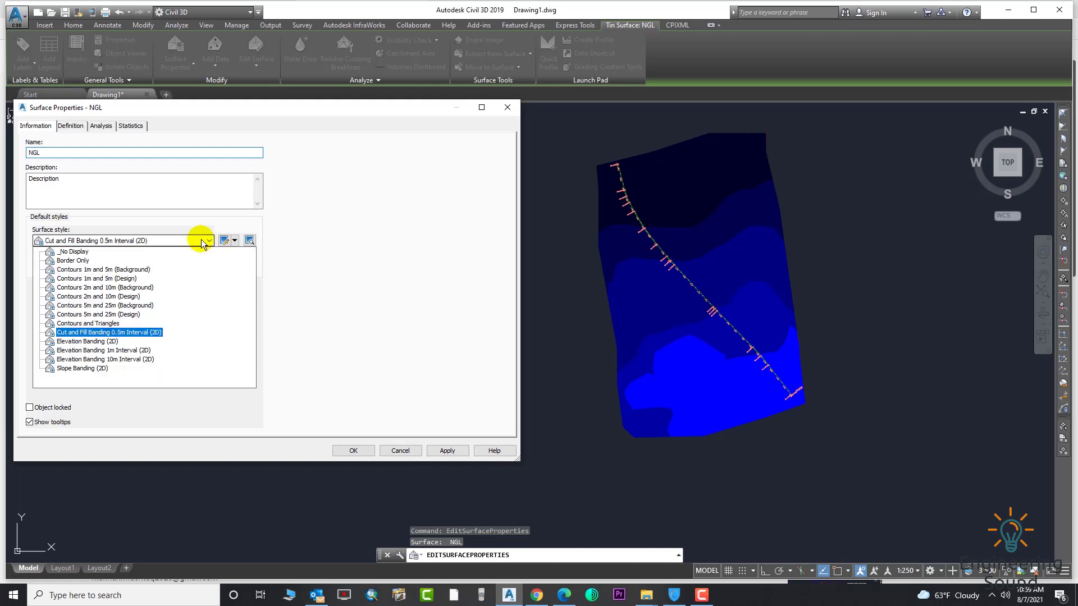
pyautogui.click(83, 345)
pyautogui.click(83, 345)
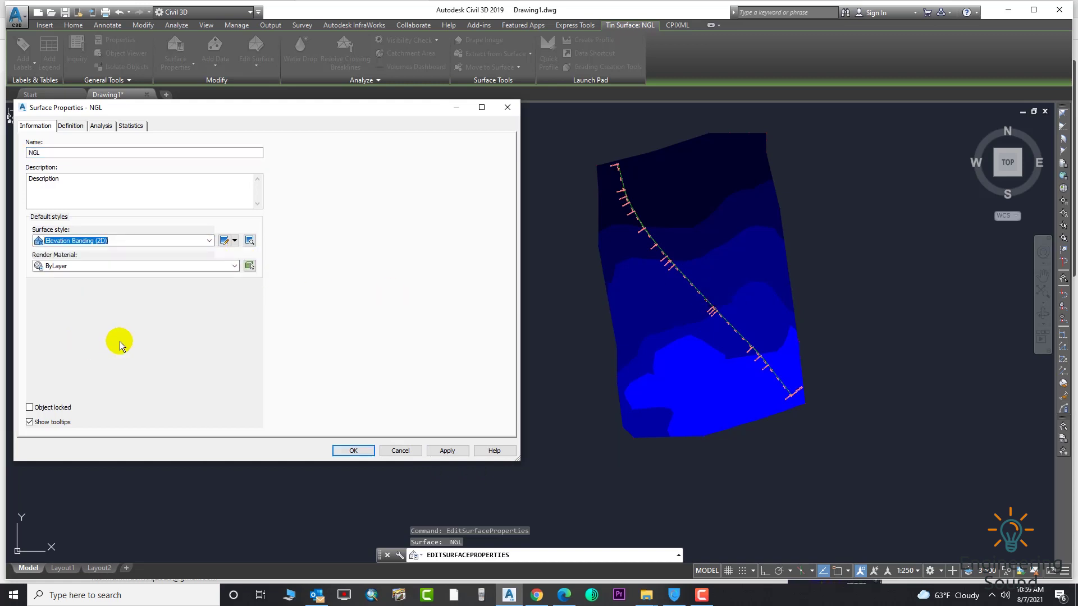
pyautogui.click(445, 453)
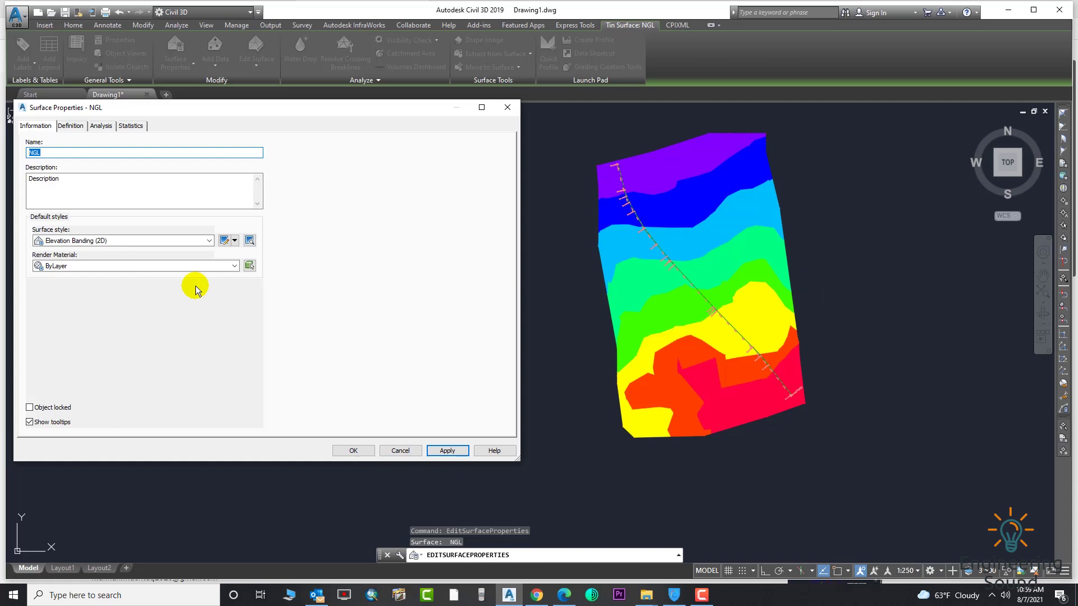
# - Try 10m interval elevation banding, then return to the Elevation Banding (2D) style
pyautogui.click(209, 241)
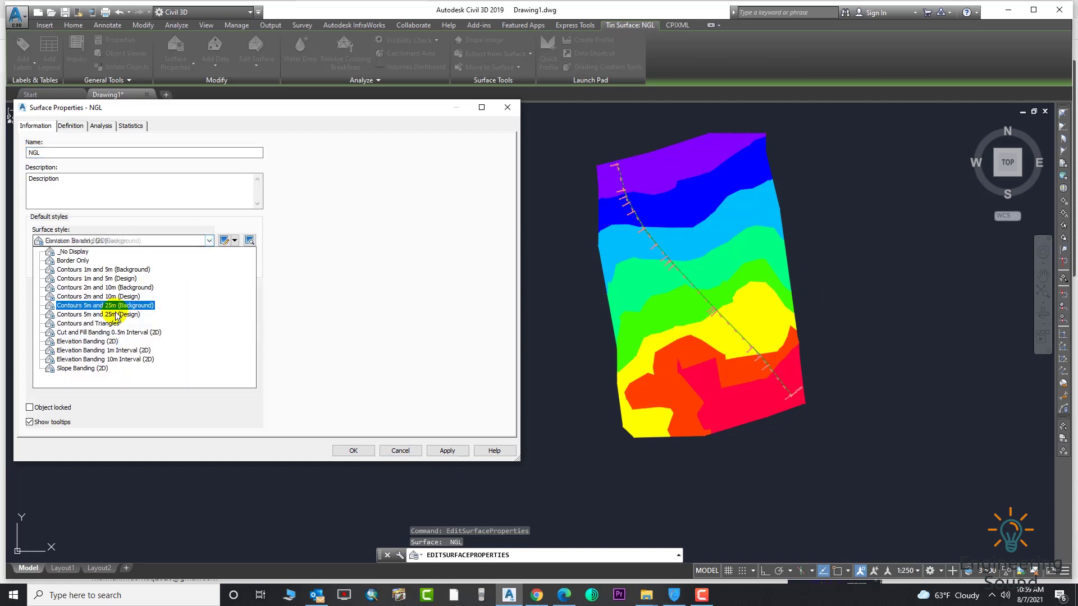
pyautogui.click(120, 360)
pyautogui.click(447, 452)
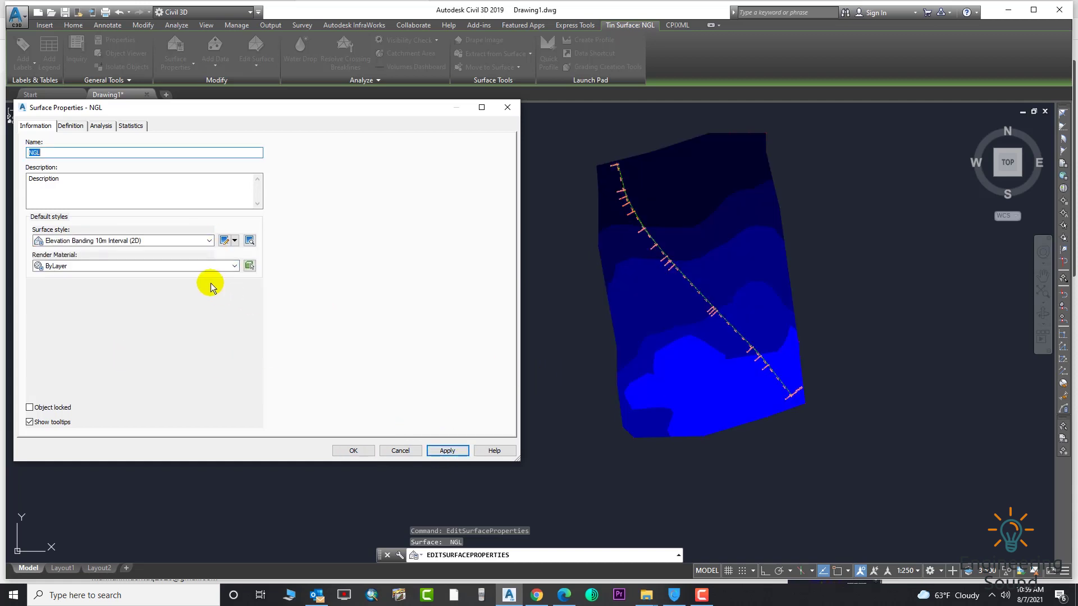
pyautogui.click(209, 240)
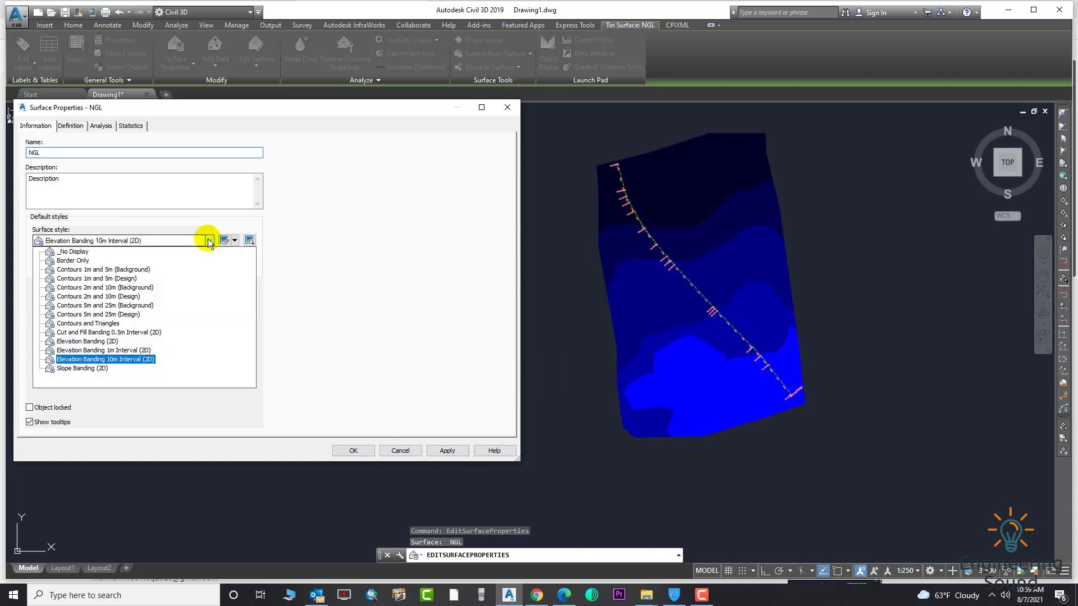
pyautogui.click(99, 343)
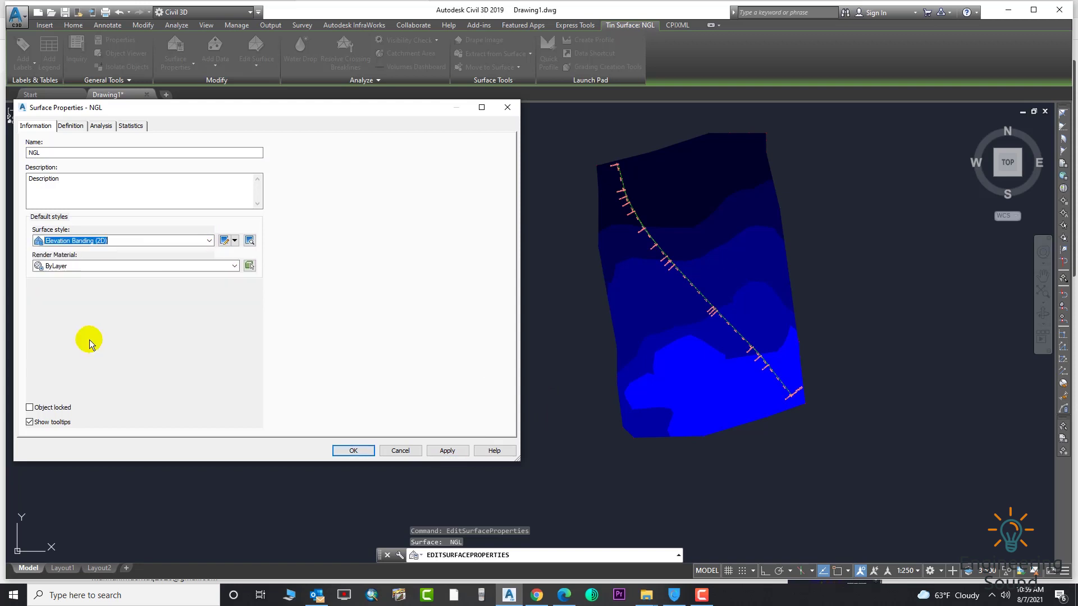
pyautogui.click(447, 451)
# - Close the surface properties, then reopen the NGL surface properties at its Analysis settings
pyautogui.click(353, 451)
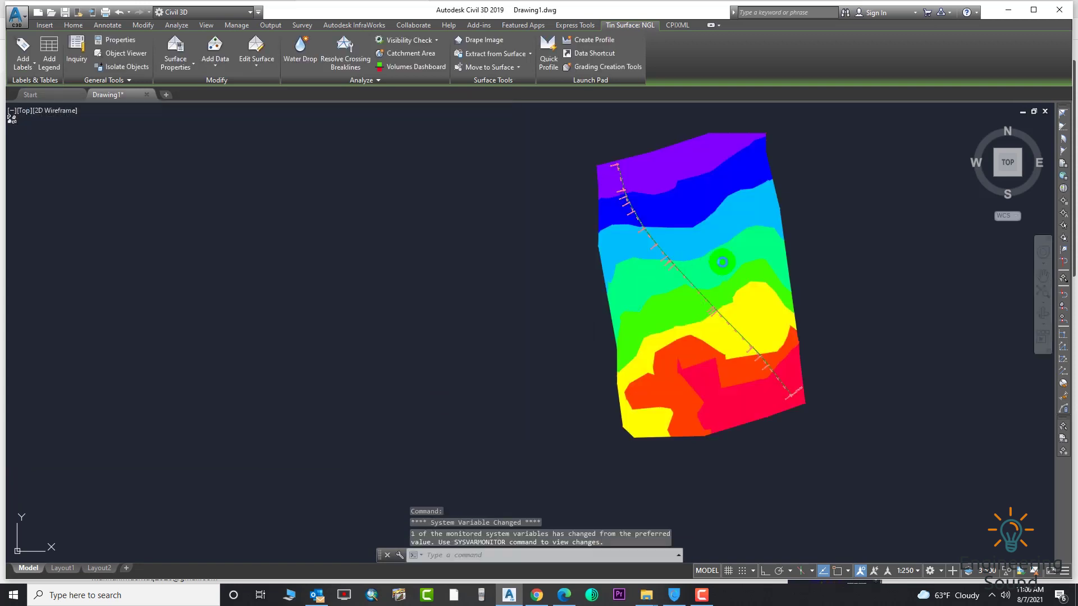
pyautogui.scroll(3, 721, 235)
pyautogui.scroll(-3, 722, 301)
pyautogui.scroll(2, 721, 270)
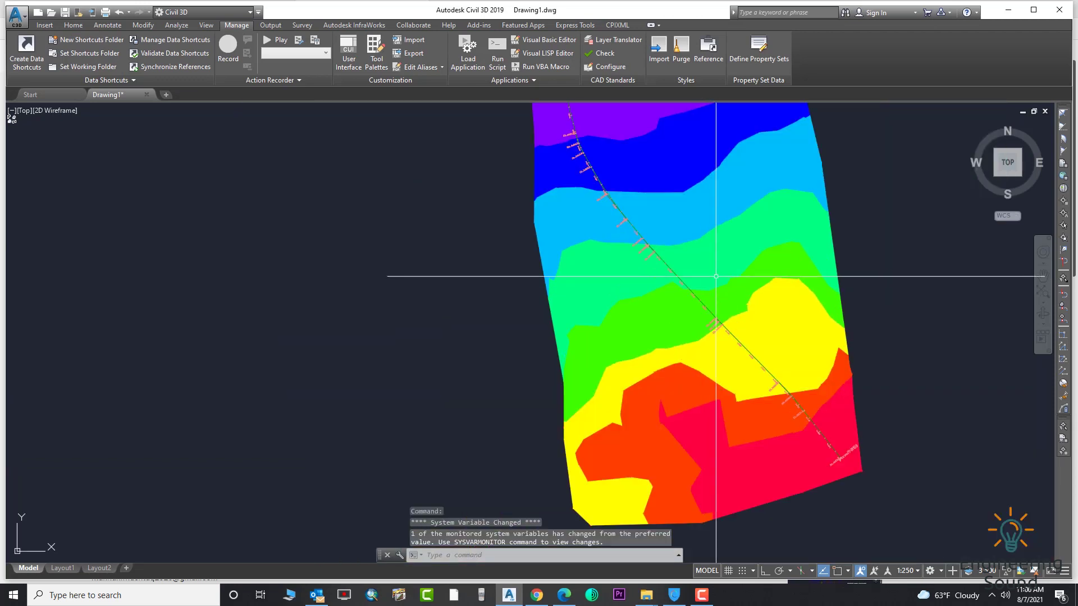
pyautogui.click(727, 266)
pyautogui.rightClick(705, 245)
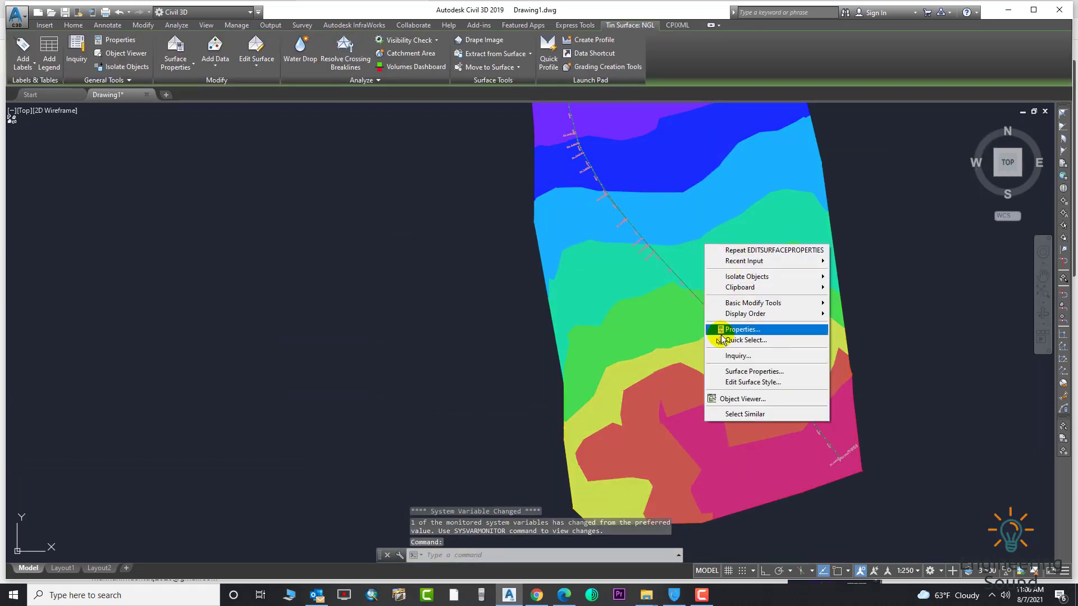
pyautogui.click(768, 374)
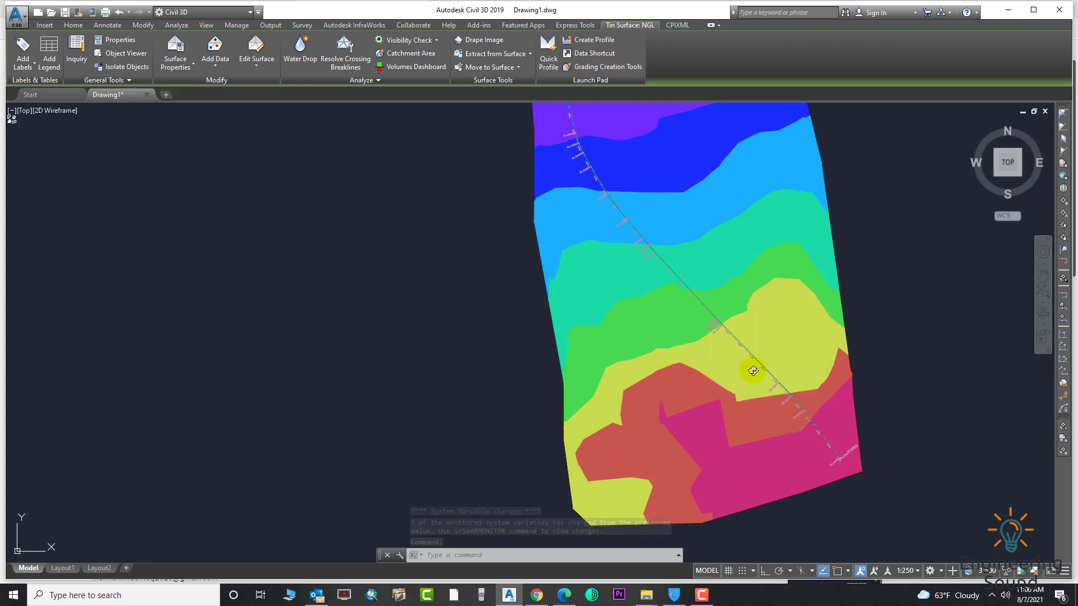
pyautogui.click(101, 126)
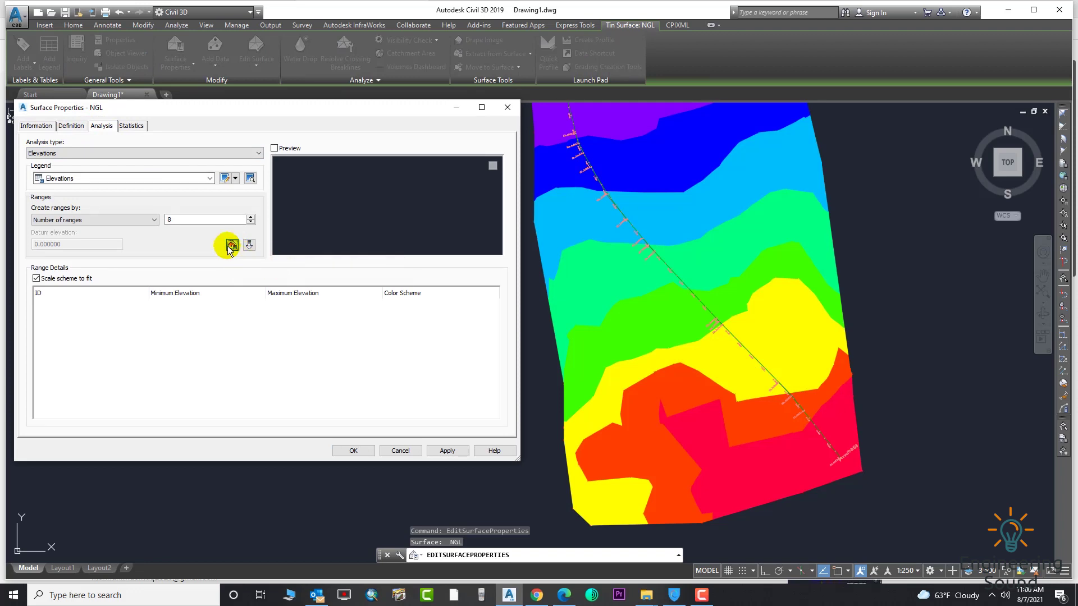
# - Run the elevation analysis to generate eight ranges and review each range
pyautogui.click(228, 246)
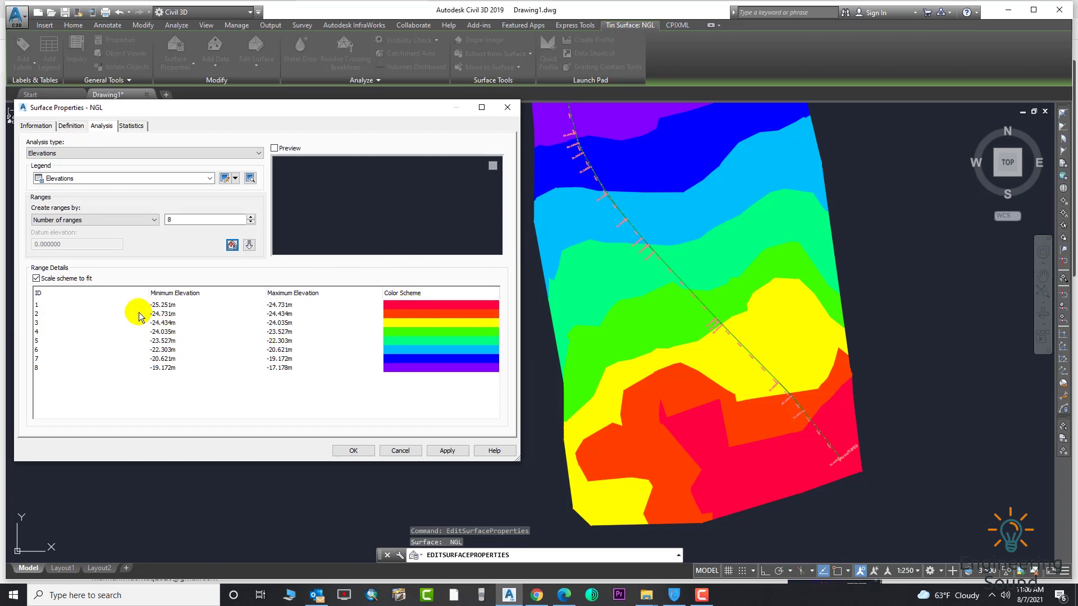
pyautogui.click(164, 306)
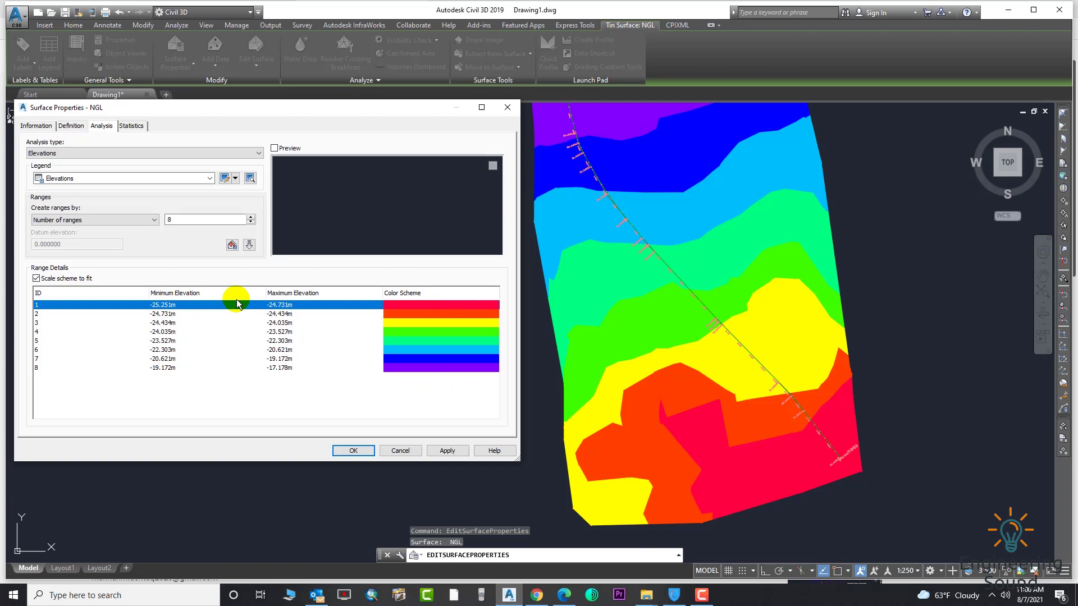
pyautogui.click(150, 313)
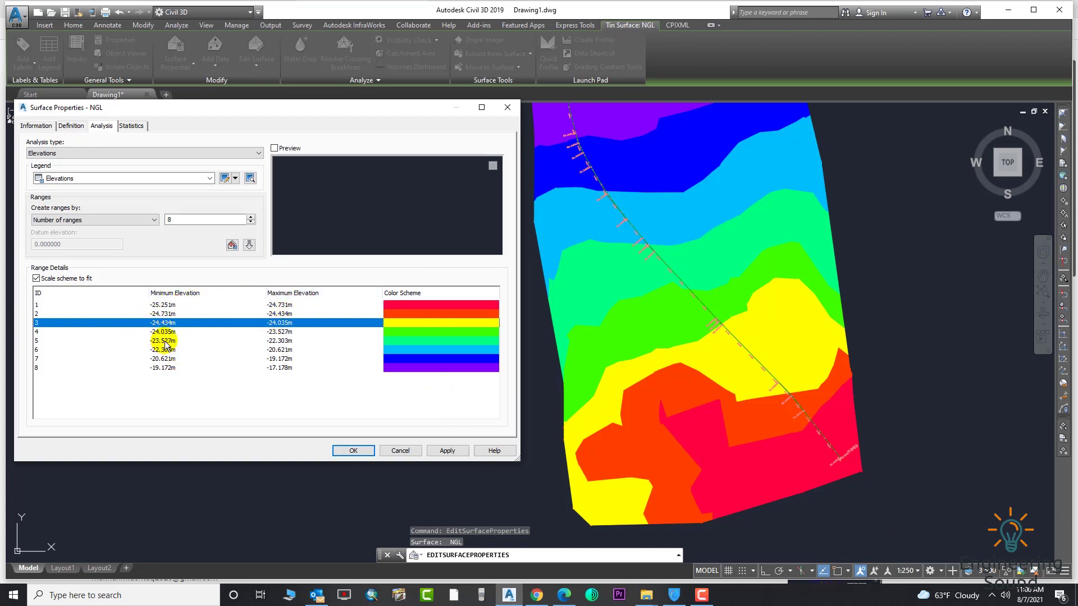
pyautogui.click(166, 343)
pyautogui.click(169, 368)
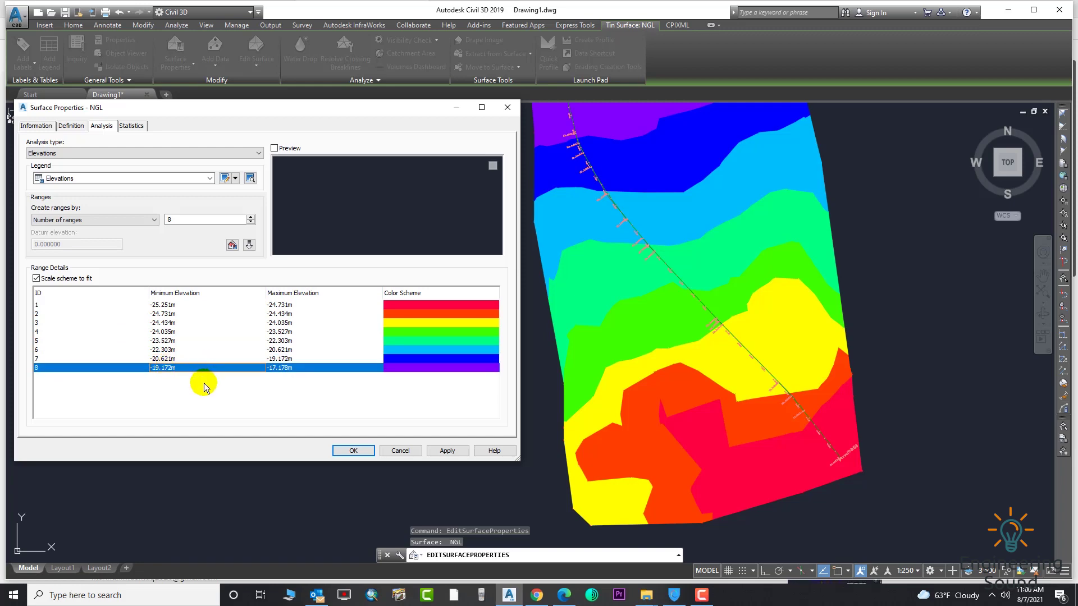
# - Recolour range 2 olive green and range 5 peach, then apply and close the dialog
pyautogui.doubleClick(445, 314)
pyautogui.click(473, 324)
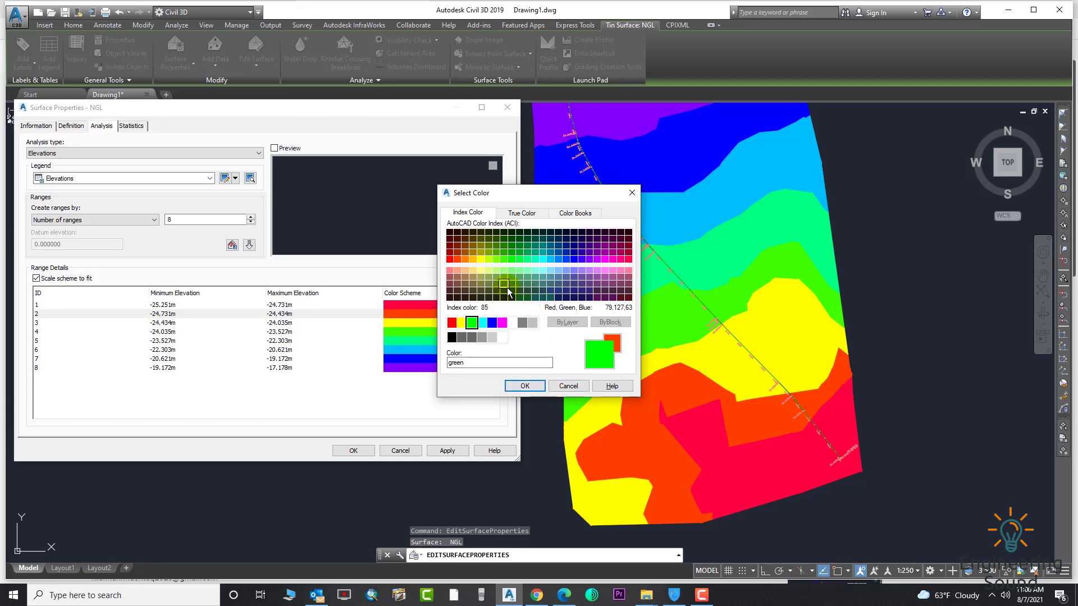
pyautogui.click(524, 386)
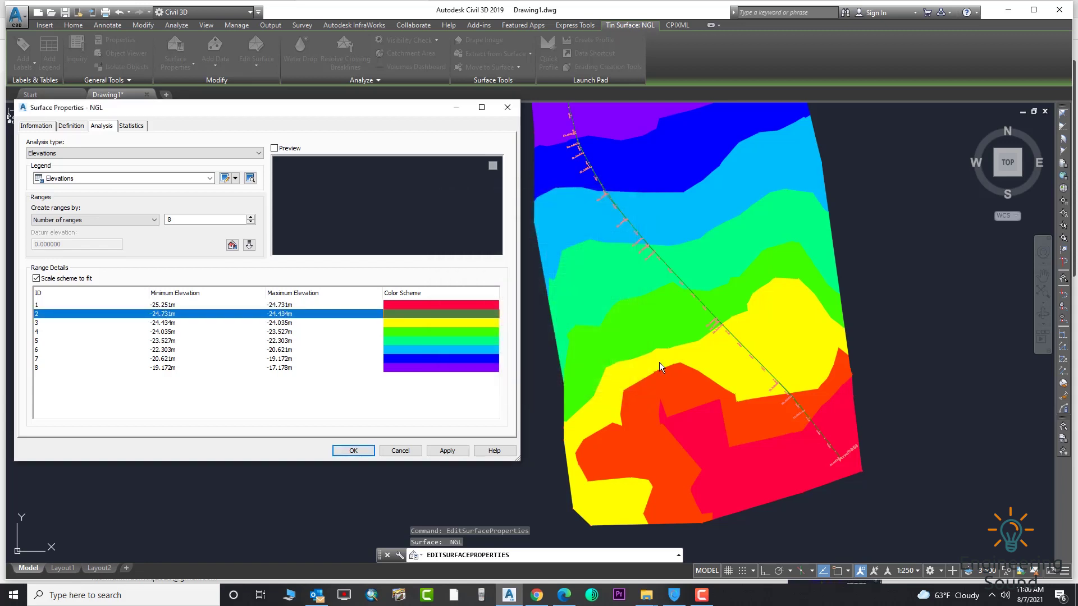
pyautogui.doubleClick(435, 337)
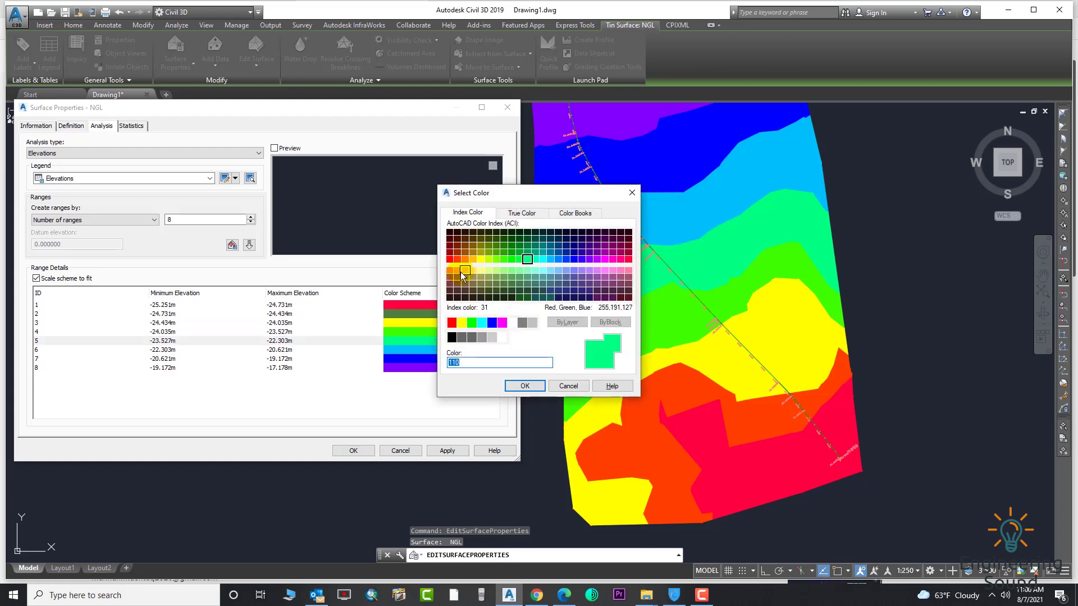
pyautogui.click(462, 273)
pyautogui.click(525, 386)
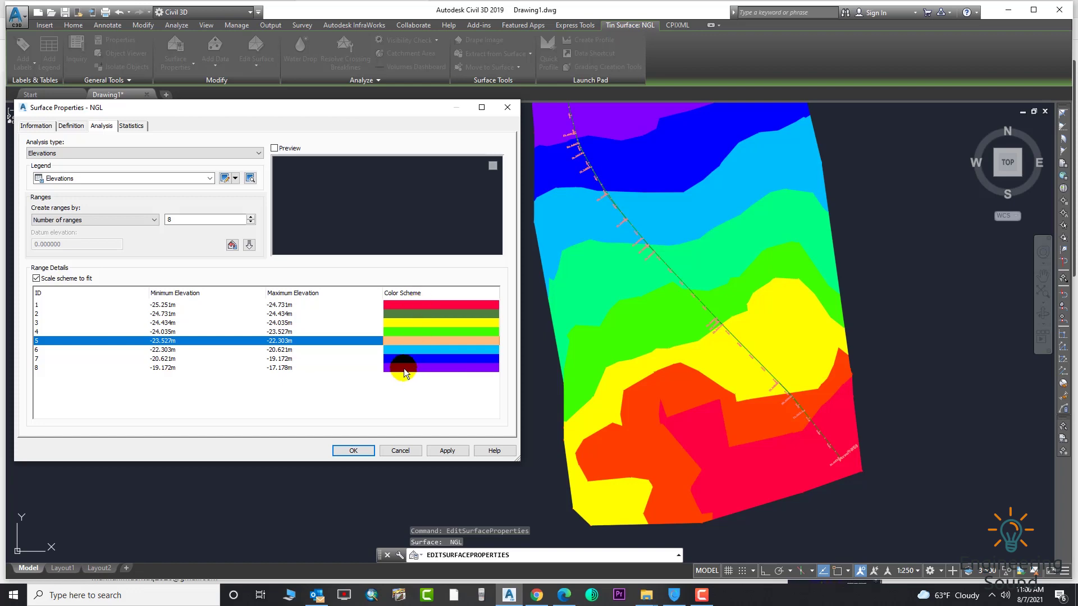
pyautogui.click(448, 451)
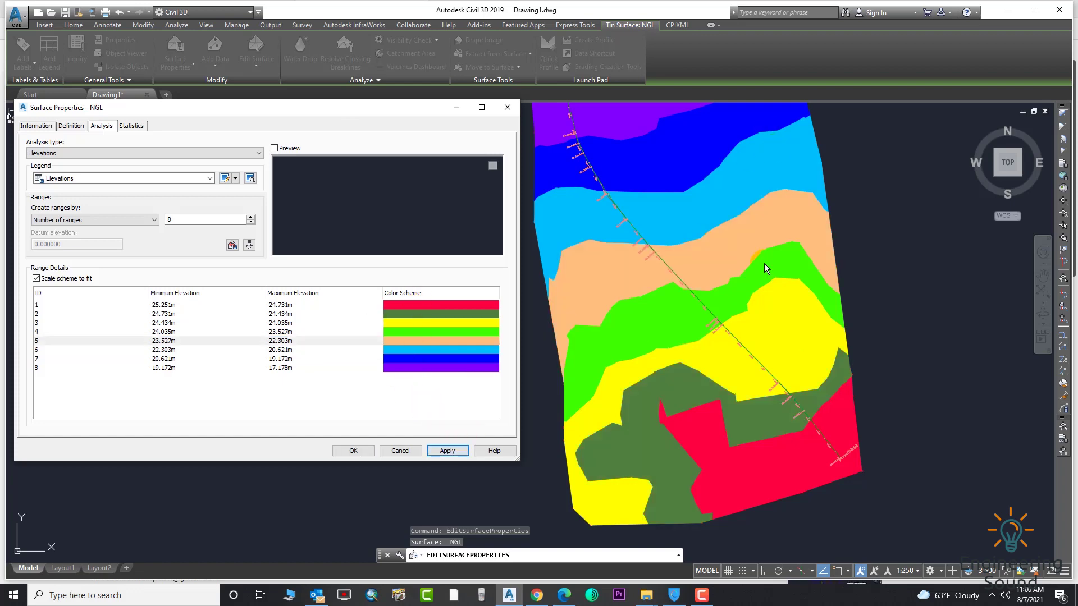
pyautogui.click(354, 450)
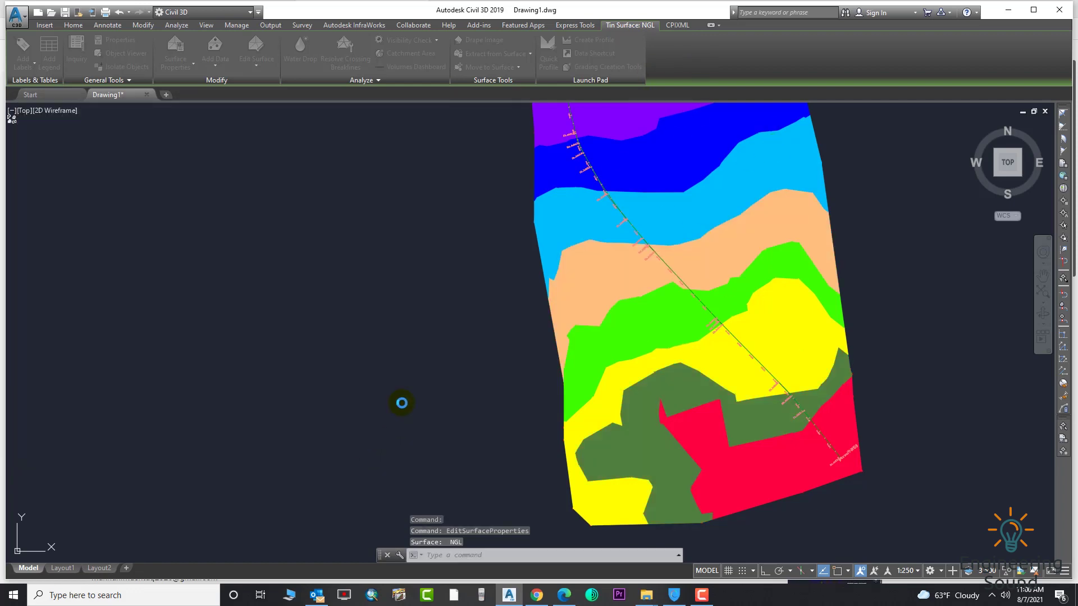
# - Select the NGL TIN surface and start Add Legend from the Tin Surface ribbon
pyautogui.moveTo(706, 295); pyautogui.dragTo(659, 322, button='middle')
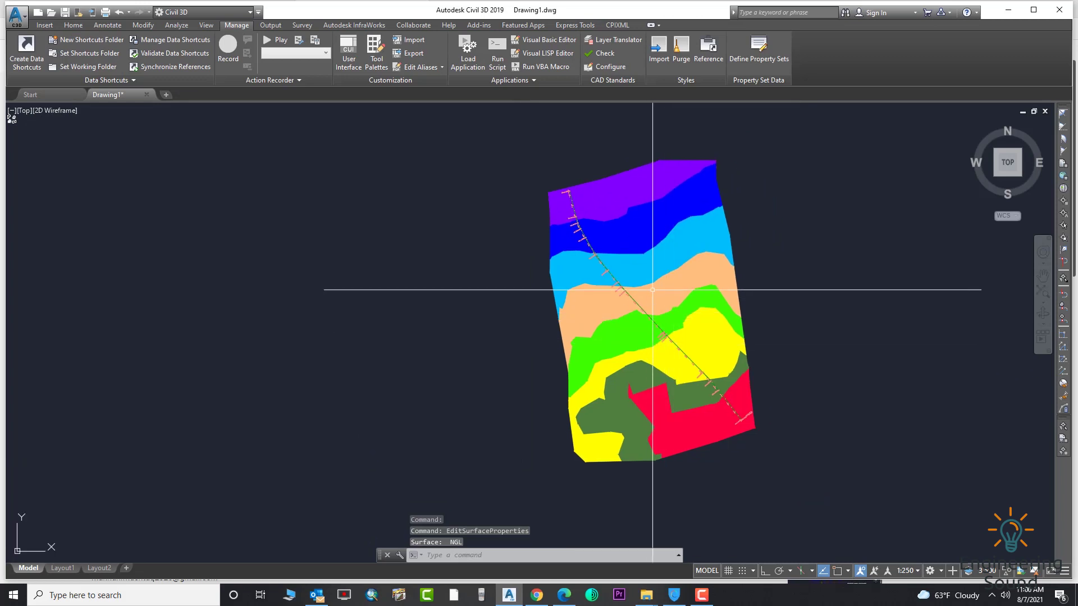
pyautogui.click(654, 321)
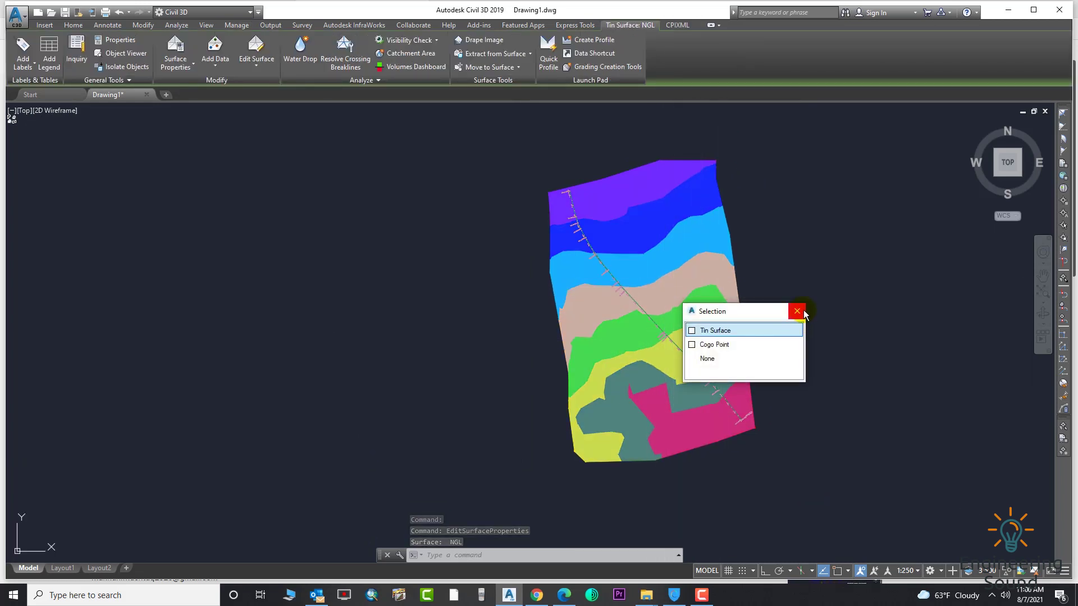
pyautogui.click(798, 311)
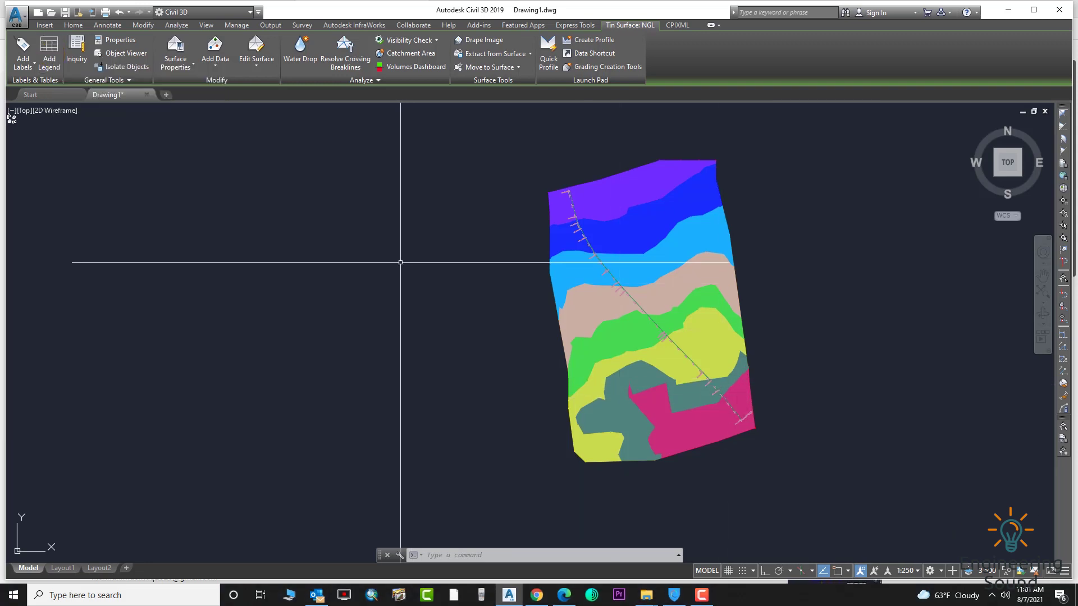
pyautogui.click(49, 52)
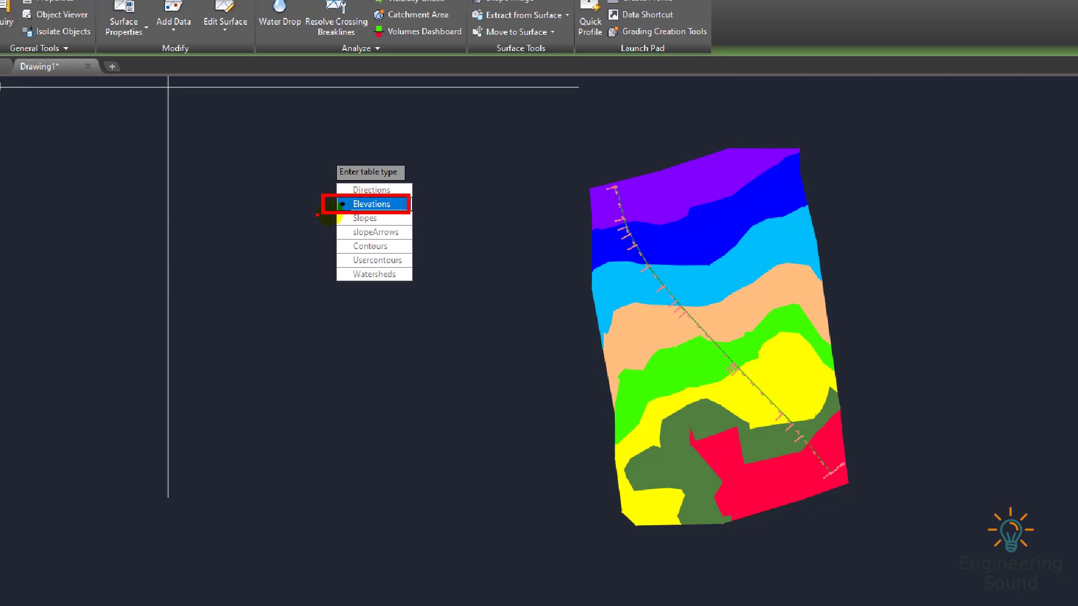
# - Place a dynamic Elevations legend table to the left of the surface
pyautogui.click(371, 205)
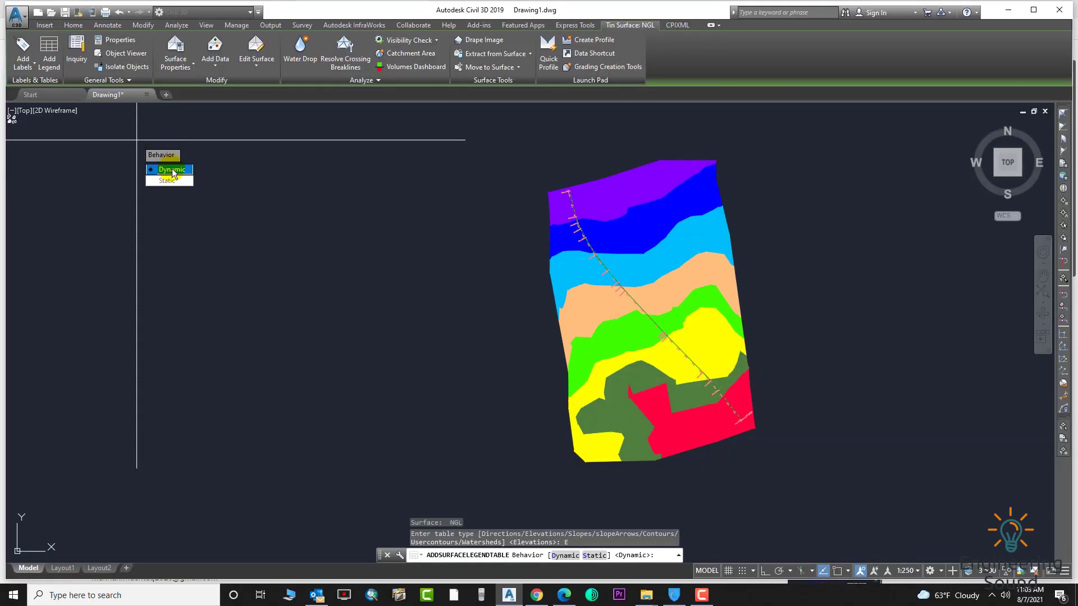
pyautogui.click(173, 171)
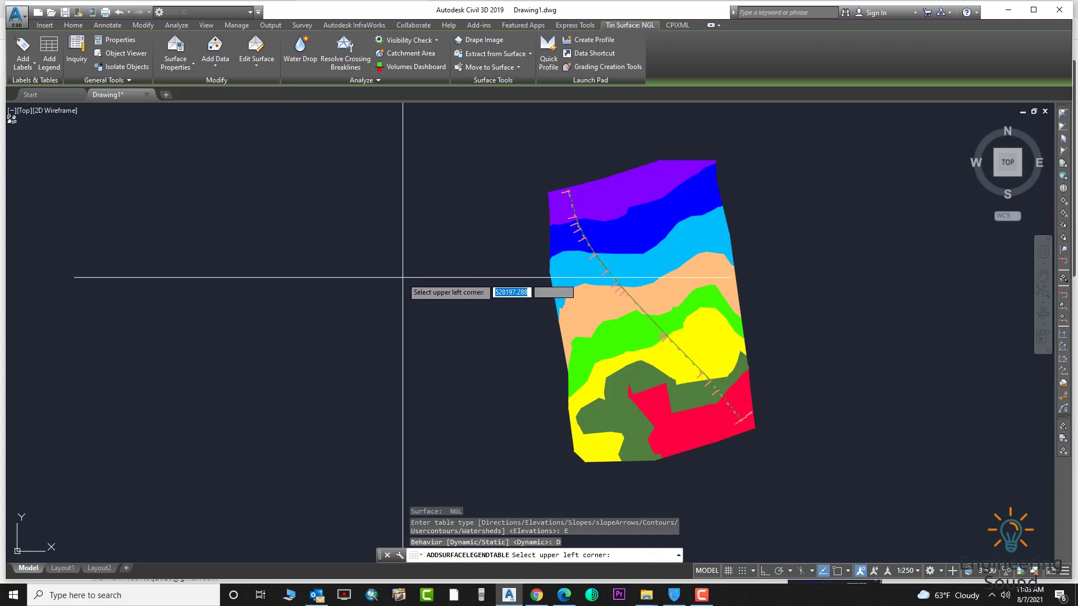
pyautogui.click(364, 271)
pyautogui.scroll(10, 370, 272)
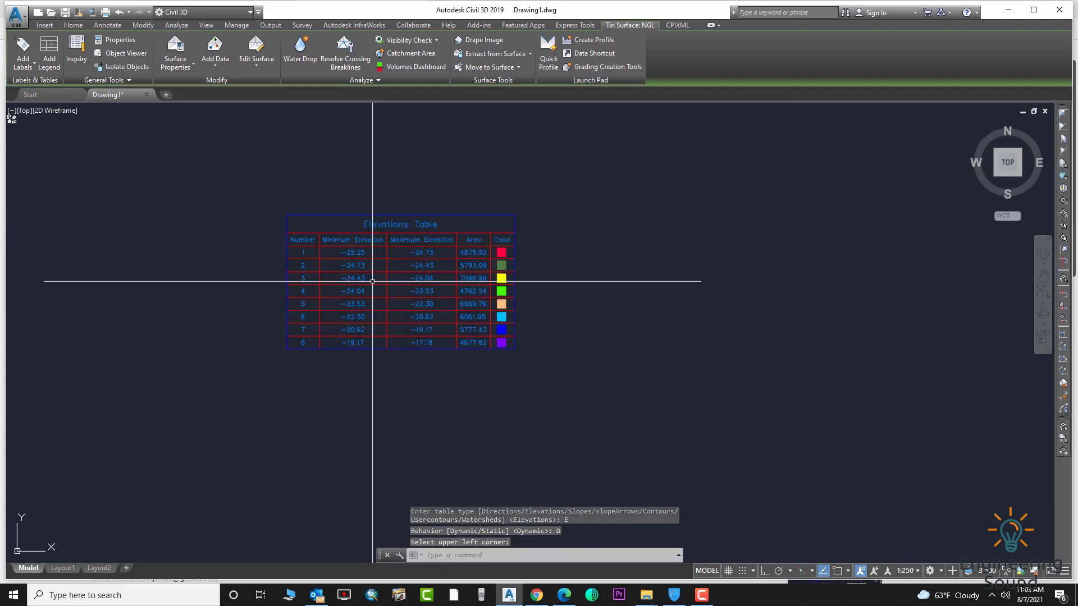
pyautogui.scroll(-2, 377, 271)
# - Select the Elevations Table and start scaling it from a base point near its lower-left corner
pyautogui.click(480, 320)
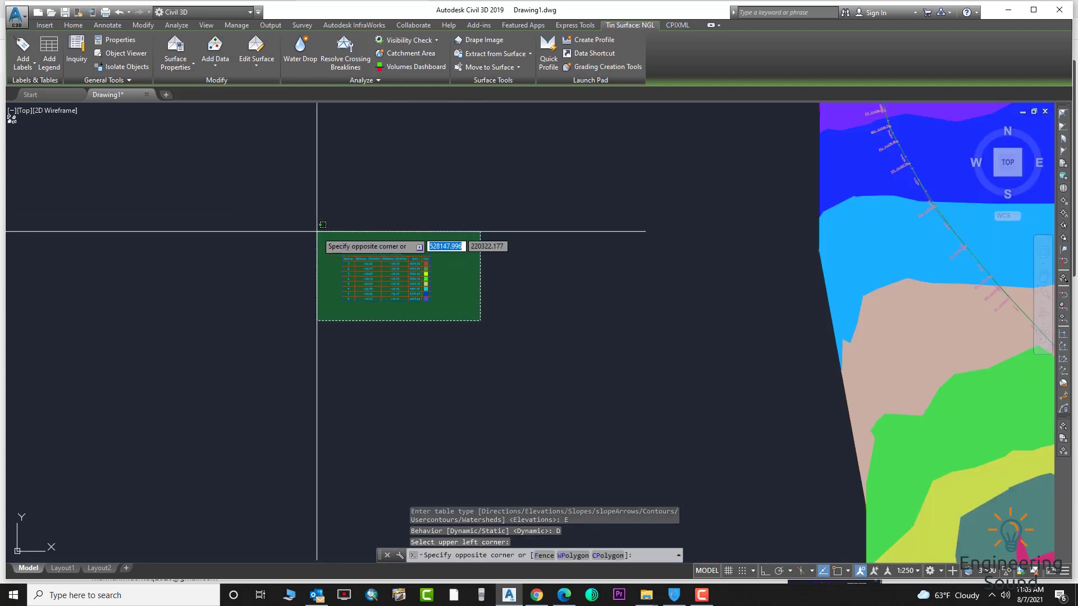
pyautogui.click(320, 233)
pyautogui.write('sc')
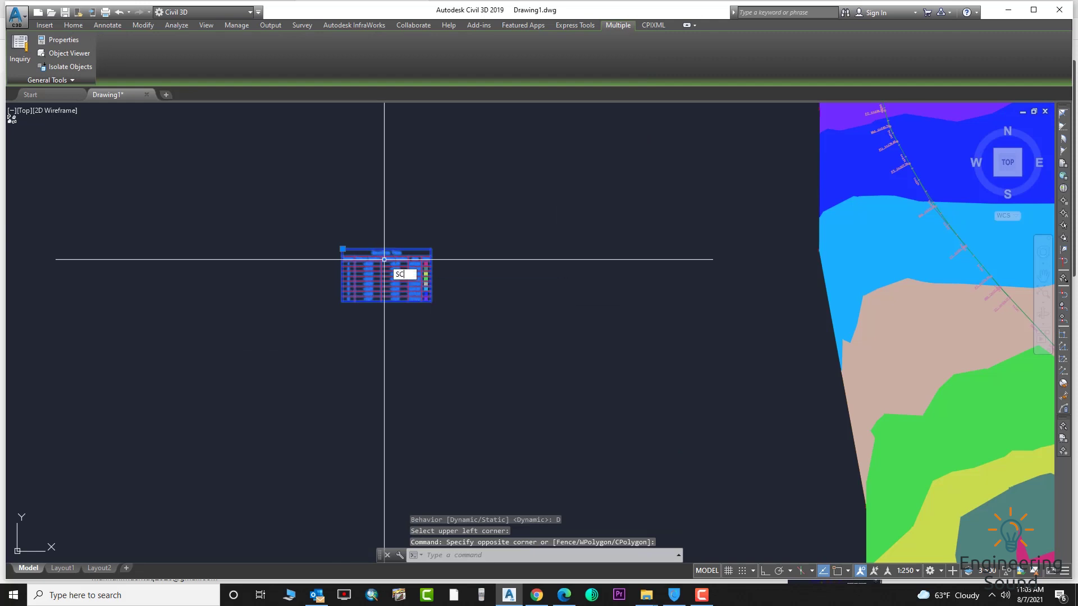
pyautogui.press('Return')
pyautogui.click(348, 301)
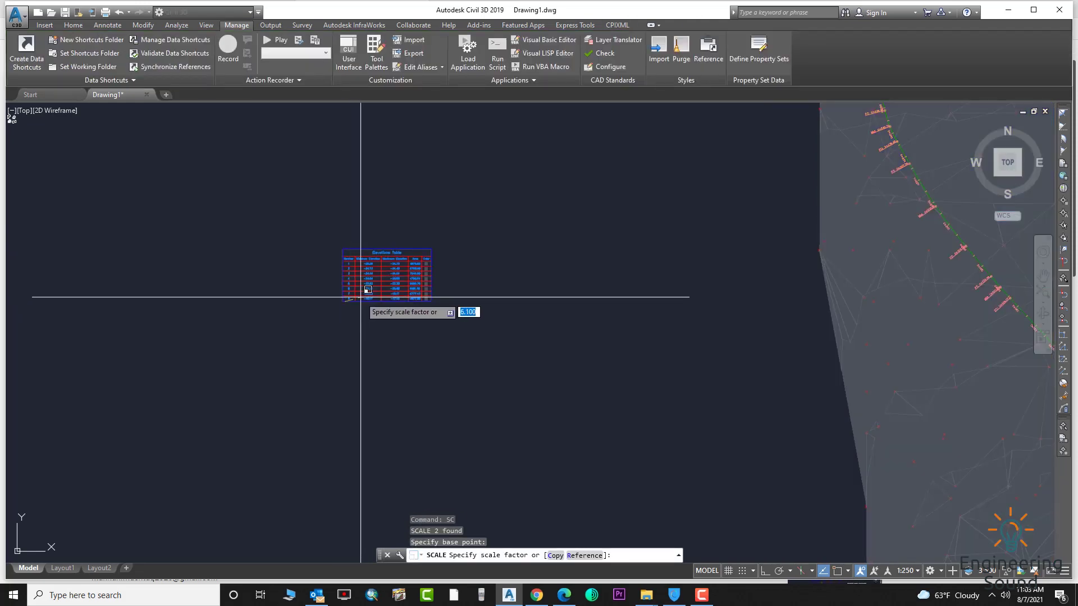